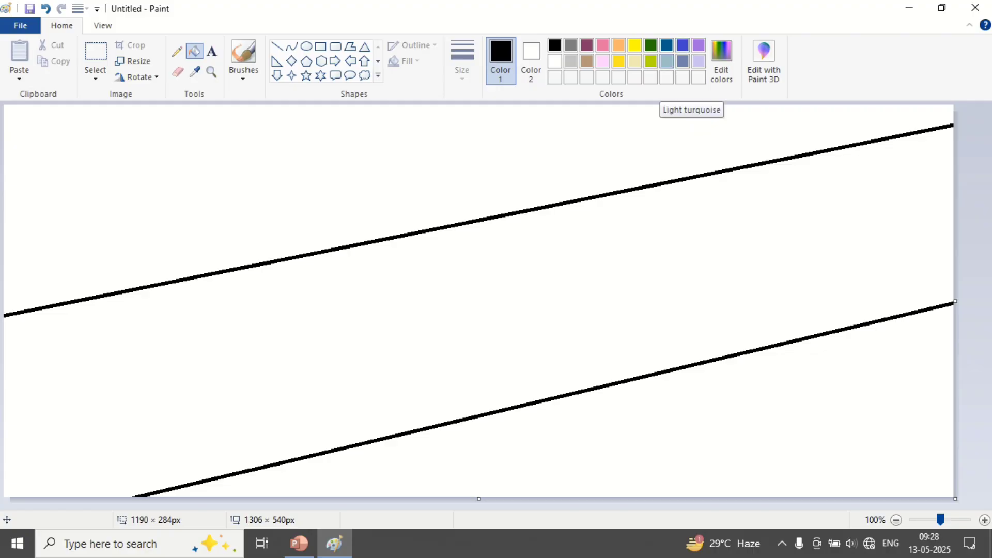
# Fill the area above the upper line with a custom light indigo of red 109, green 118, blue 216, added to the custom colors.
pyautogui.click(682, 46)
pyautogui.click(722, 61)
pyautogui.click(644, 219)
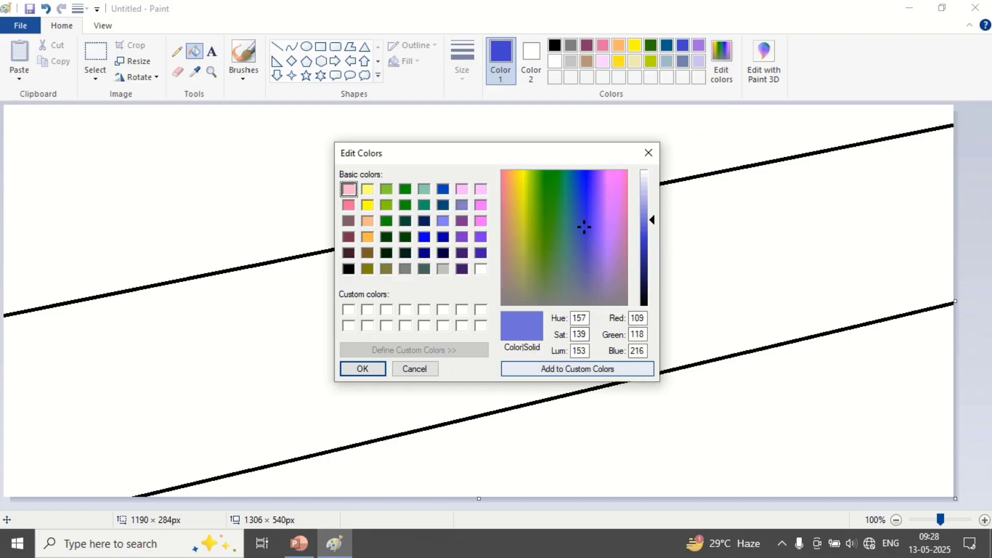
pyautogui.click(577, 369)
pyautogui.click(363, 369)
pyautogui.click(278, 180)
# Fill the band between the two lines with a custom green of red 13, green 198, blue 87, added to the custom colors.
pyautogui.click(651, 46)
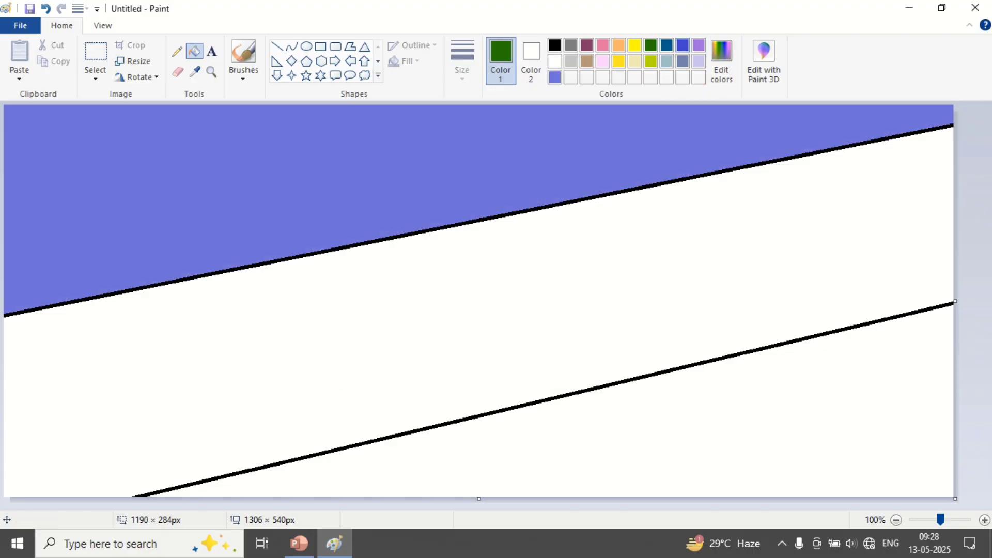
pyautogui.click(722, 61)
pyautogui.click(551, 185)
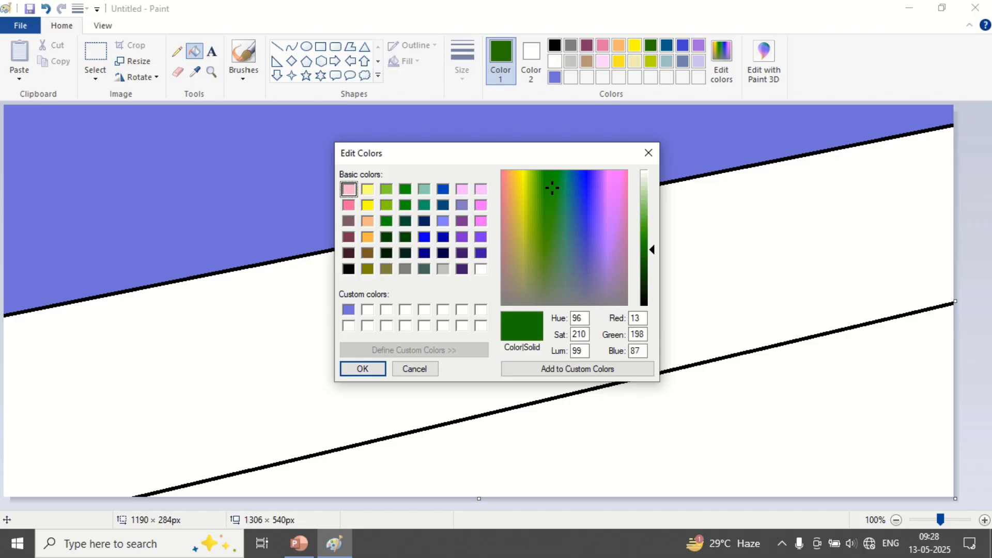
pyautogui.click(577, 369)
pyautogui.click(363, 369)
pyautogui.click(366, 359)
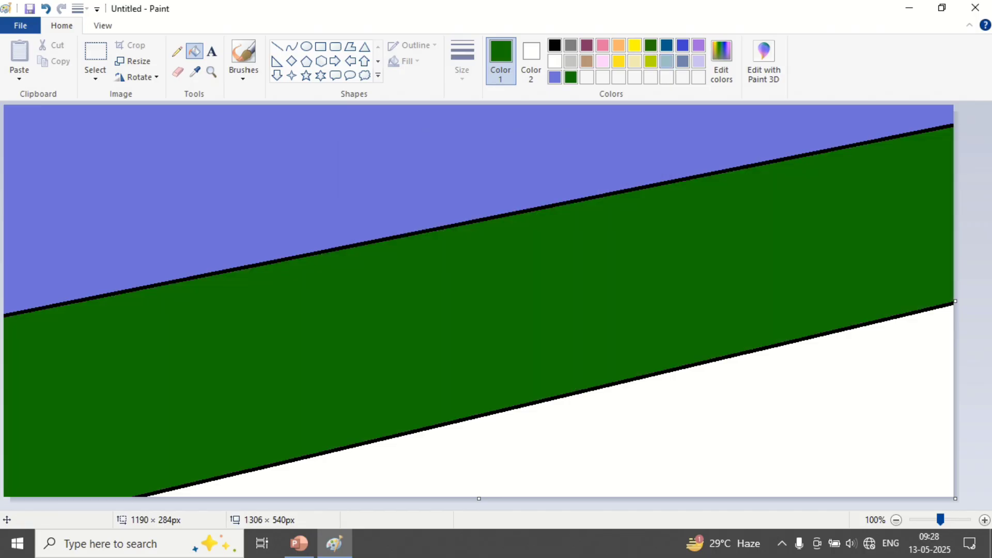
# Fill the area below the lower line with a slightly darker custom shade of light turquoise, added to the custom colors.
pyautogui.click(666, 61)
pyautogui.click(721, 61)
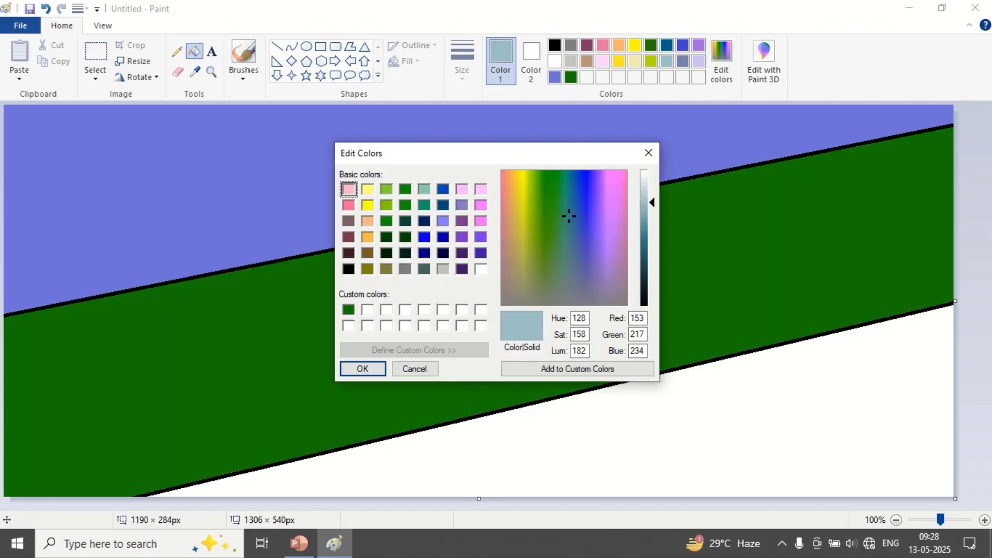
pyautogui.click(644, 207)
pyautogui.click(577, 369)
pyautogui.click(363, 369)
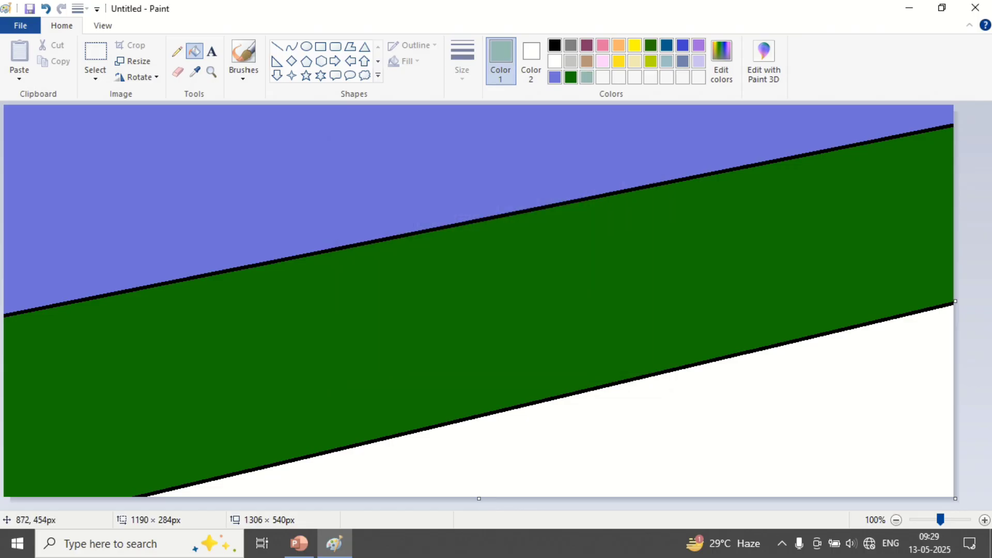
pyautogui.click(637, 435)
# Resize the image to 1 pixel wide while keeping its 540-pixel height, without maintaining the aspect ratio.
pyautogui.click(133, 61)
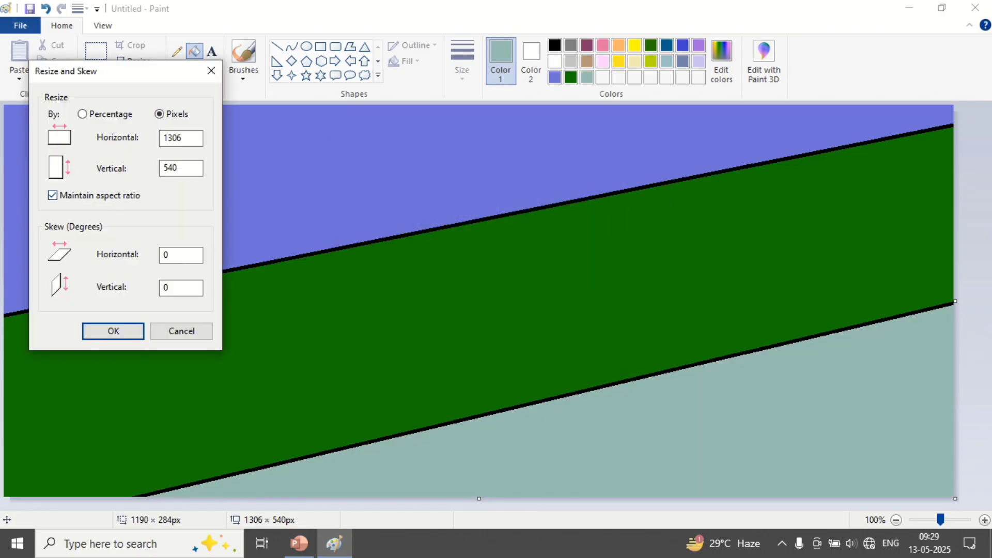
pyautogui.click(52, 194)
pyautogui.doubleClick(181, 138)
pyautogui.write('1')
pyautogui.press('Return')
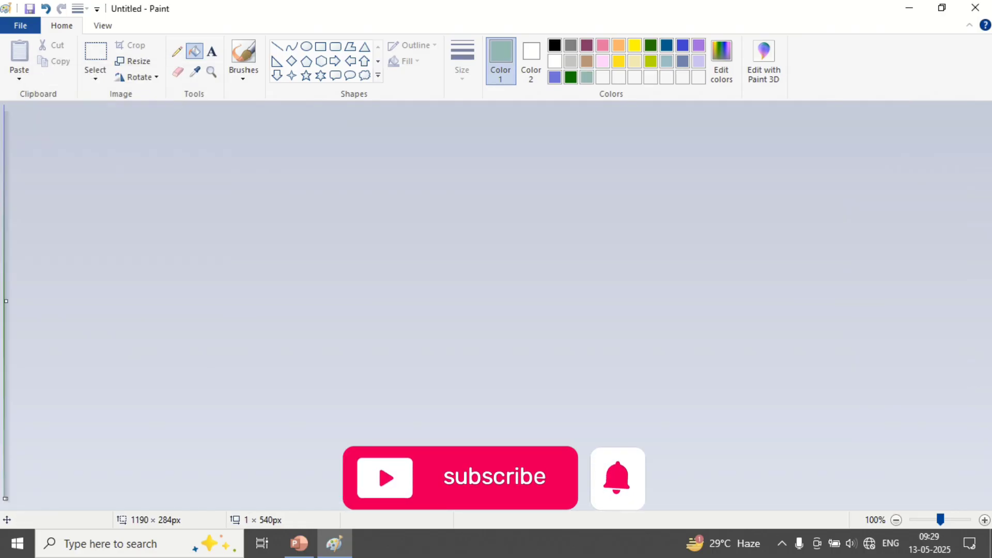
# Stretch the image to a width of 500 pixels without maintaining the aspect ratio.
pyautogui.click(133, 61)
pyautogui.click(53, 195)
pyautogui.doubleClick(181, 137)
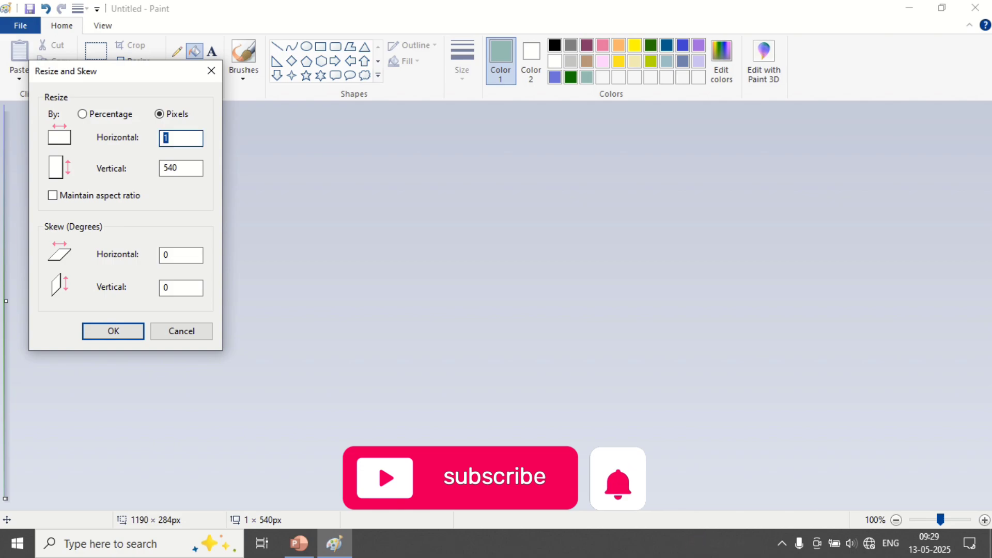
pyautogui.write('500')
pyautogui.press('Return')
# Stretch the gradient image to a width of 1350 pixels while keeping its height at 540 pixels.
pyautogui.click(133, 61)
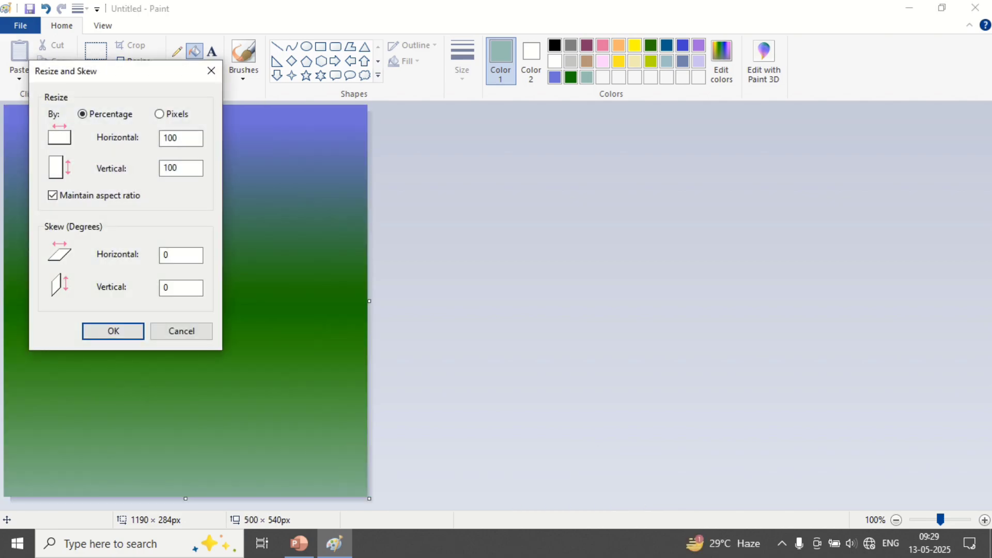
pyautogui.doubleClick(177, 138)
pyautogui.write('1350')
pyautogui.press('Return')
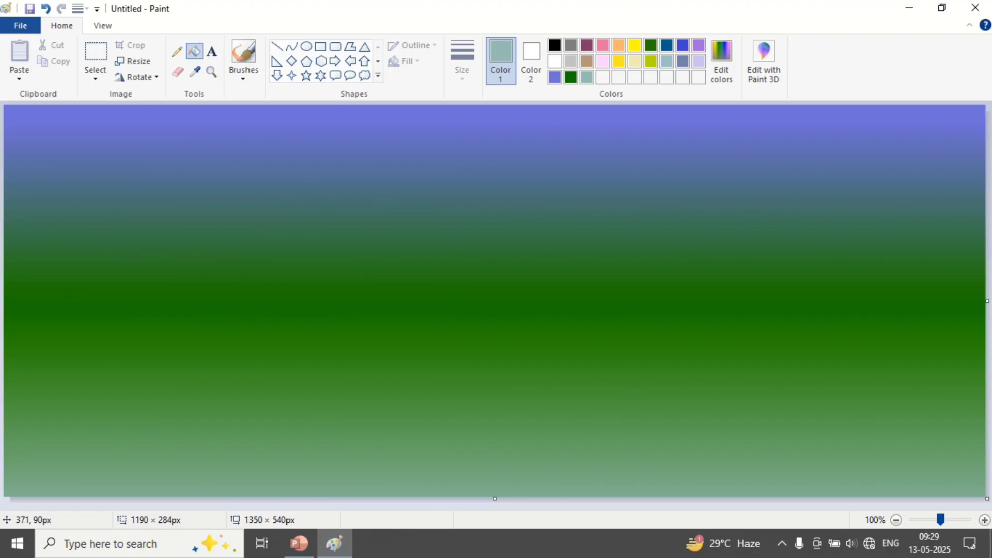
# Choose the oval shape with yellow as Color 1 and make Color 2 the active color.
pyautogui.click(306, 47)
pyautogui.click(635, 45)
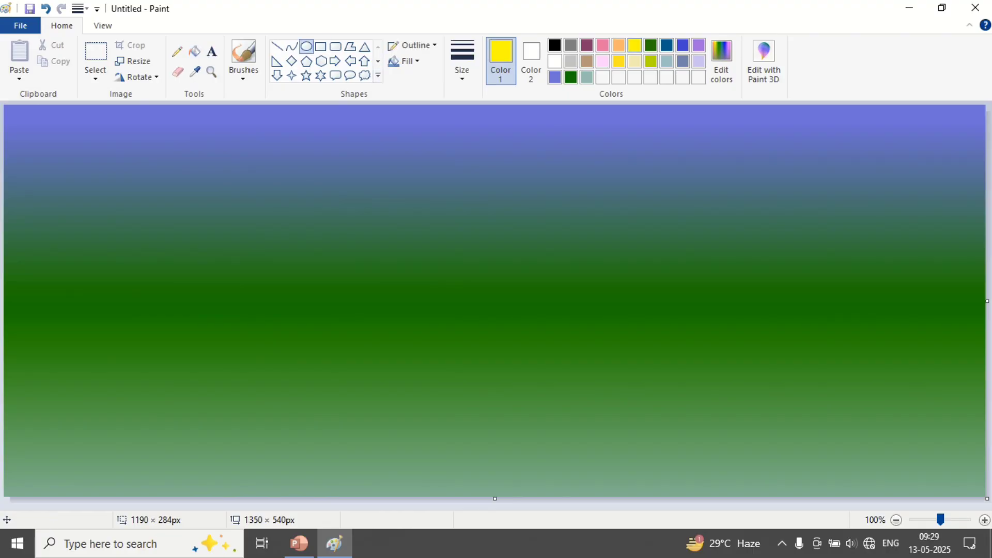
pyautogui.click(531, 57)
pyautogui.click(721, 59)
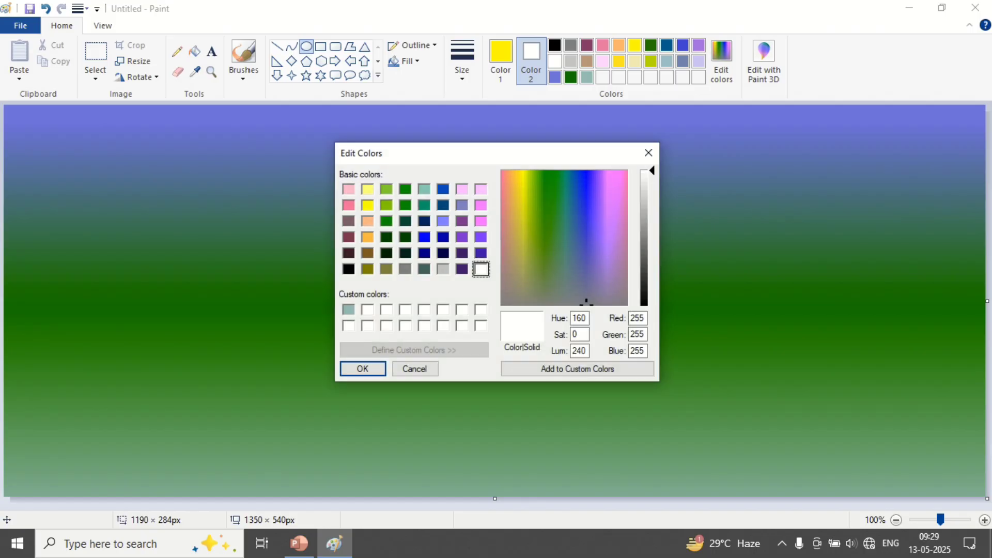
pyautogui.click(523, 218)
pyautogui.click(523, 231)
pyautogui.click(644, 154)
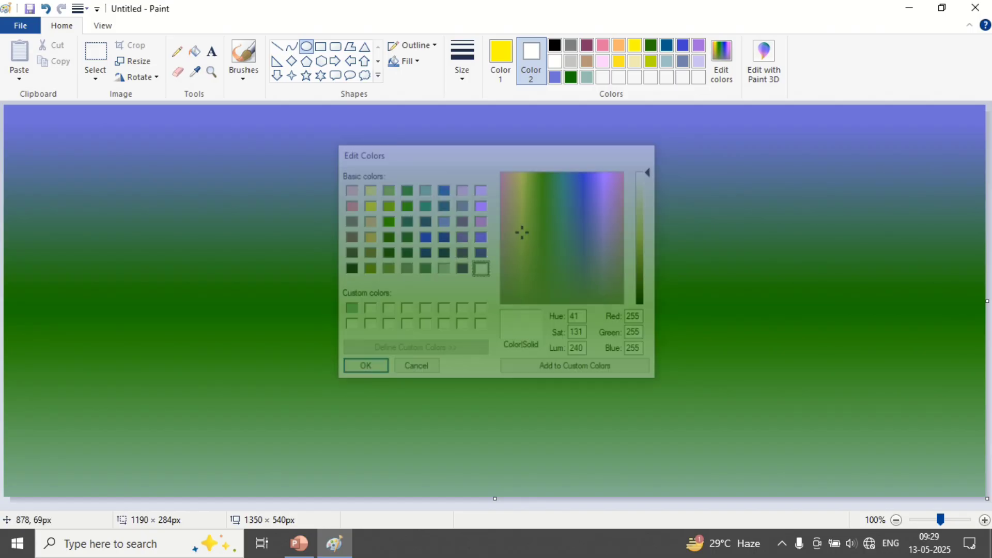
# Set Color 2 to a lighter custom yellow of red 255, green 245, blue 64, and add it to the custom colors.
pyautogui.click(634, 45)
pyautogui.click(721, 60)
pyautogui.moveTo(652, 237); pyautogui.dragTo(652, 221)
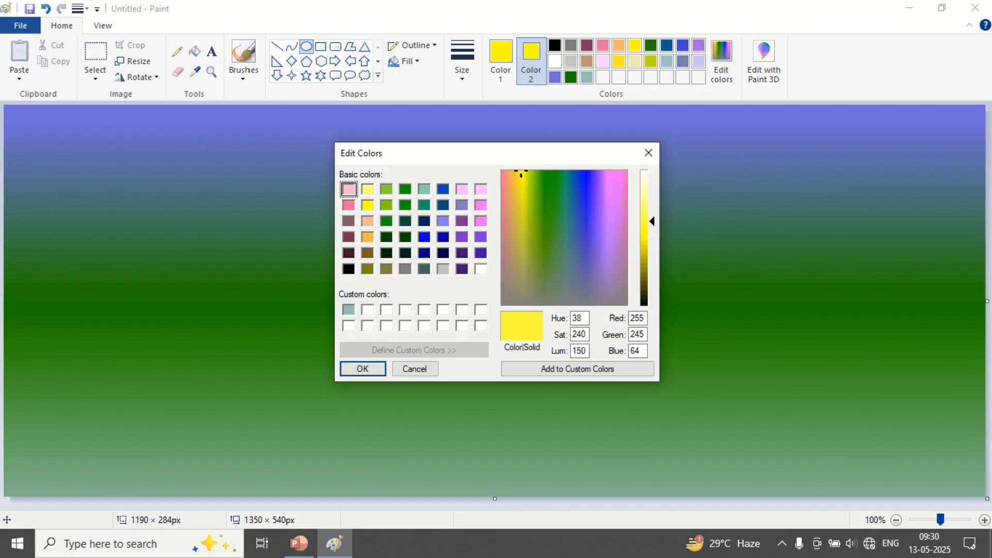
pyautogui.click(577, 369)
pyautogui.click(362, 369)
# Draw a sun as an oval of about 161 × 156 px near the canvas's top centre with a solid color fill.
pyautogui.moveTo(437, 131); pyautogui.dragTo(554, 243)
pyautogui.moveTo(518, 186); pyautogui.dragTo(518, 172)
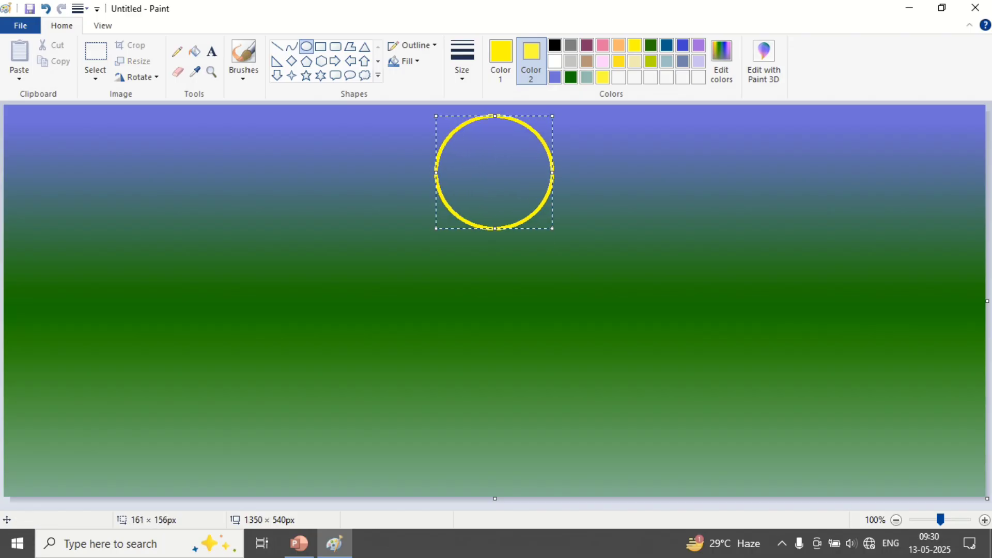
pyautogui.click(404, 61)
pyautogui.click(432, 95)
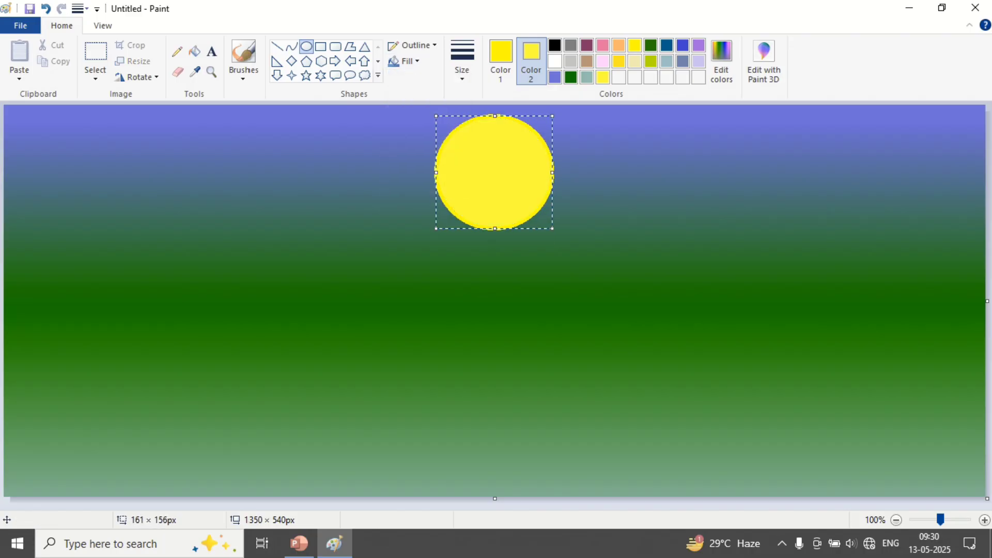
# Draw two diverging black straight lines down to the canvas's bottom edge, one starting left of the sun and one below it.
pyautogui.click(276, 47)
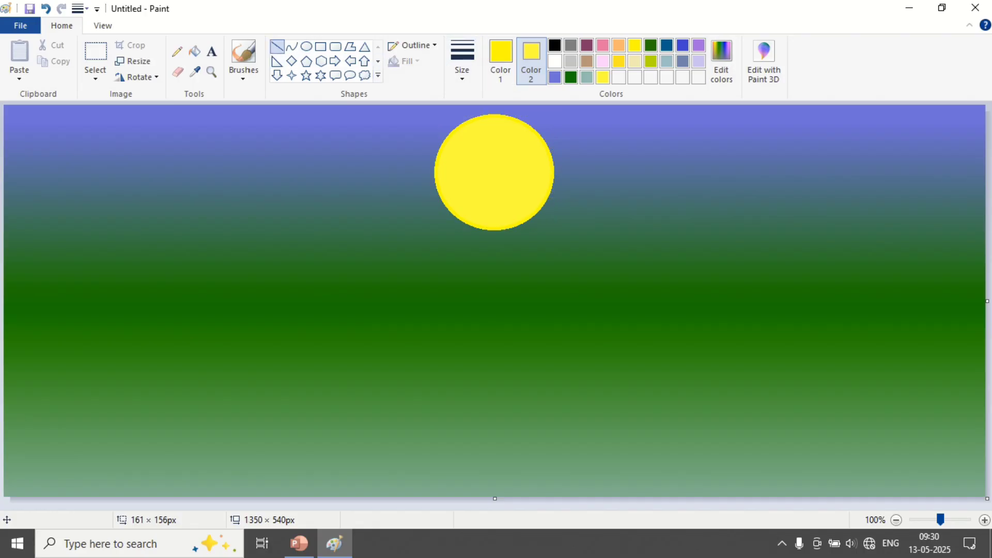
pyautogui.click(500, 59)
pyautogui.click(554, 45)
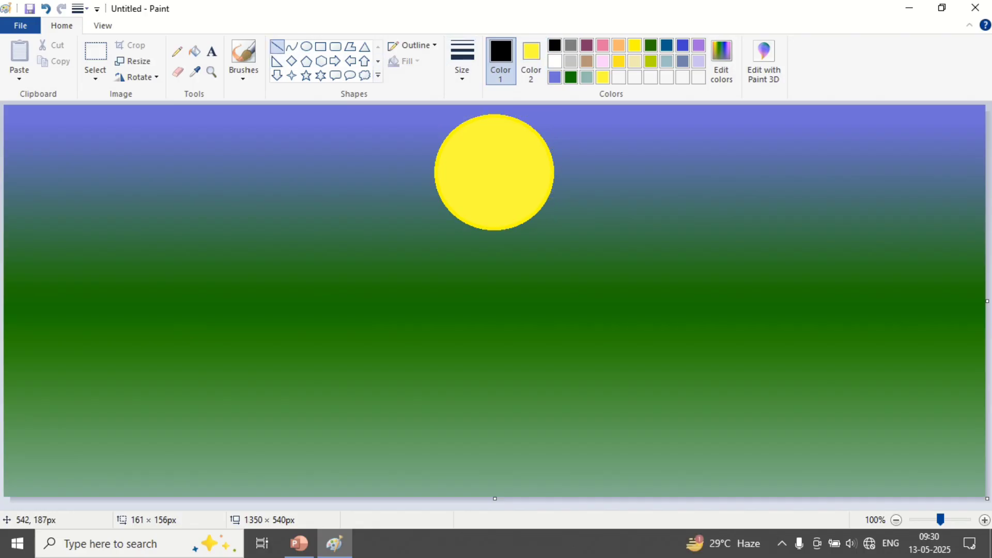
pyautogui.moveTo(408, 208); pyautogui.dragTo(284, 555)
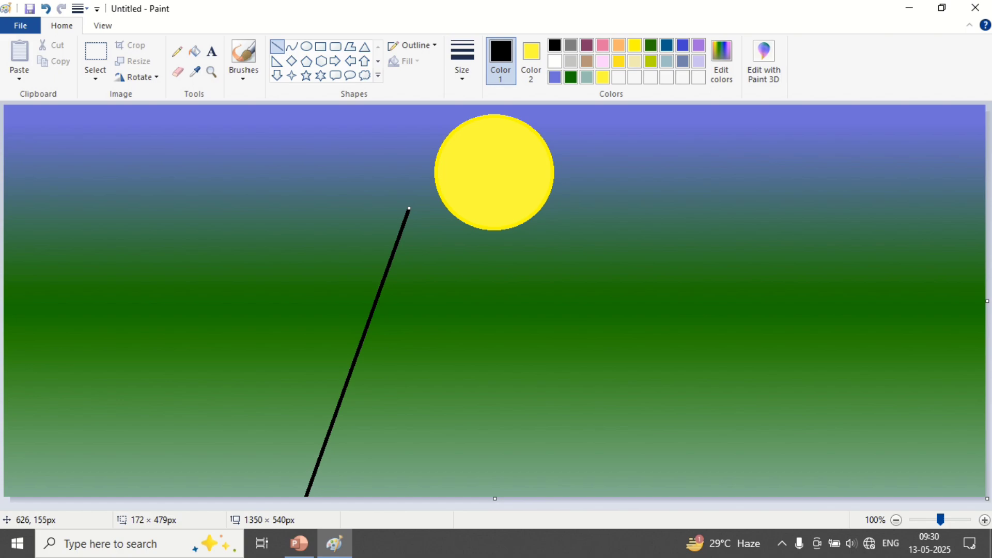
pyautogui.moveTo(503, 230)
pyautogui.mouseDown()
pyautogui.moveTo(524, 359)
pyautogui.moveTo(567, 497)
pyautogui.mouseUp()
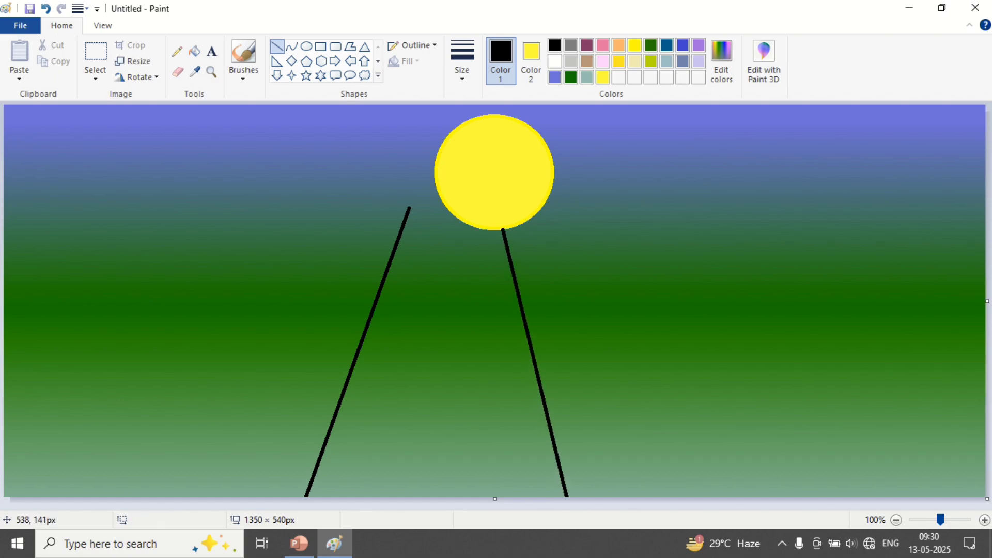
# Add a second black line just outside each existing one, spreading wider towards the canvas's bottom edge.
pyautogui.moveTo(401, 205); pyautogui.dragTo(257, 512)
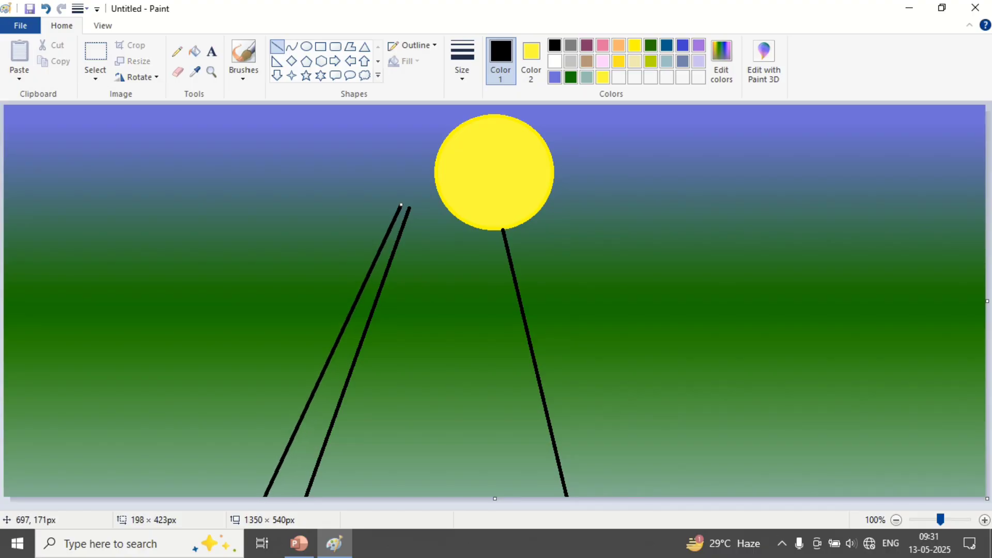
pyautogui.moveTo(511, 229)
pyautogui.mouseDown()
pyautogui.moveTo(609, 457)
pyautogui.moveTo(616, 513)
pyautogui.mouseUp()
pyautogui.click(658, 436)
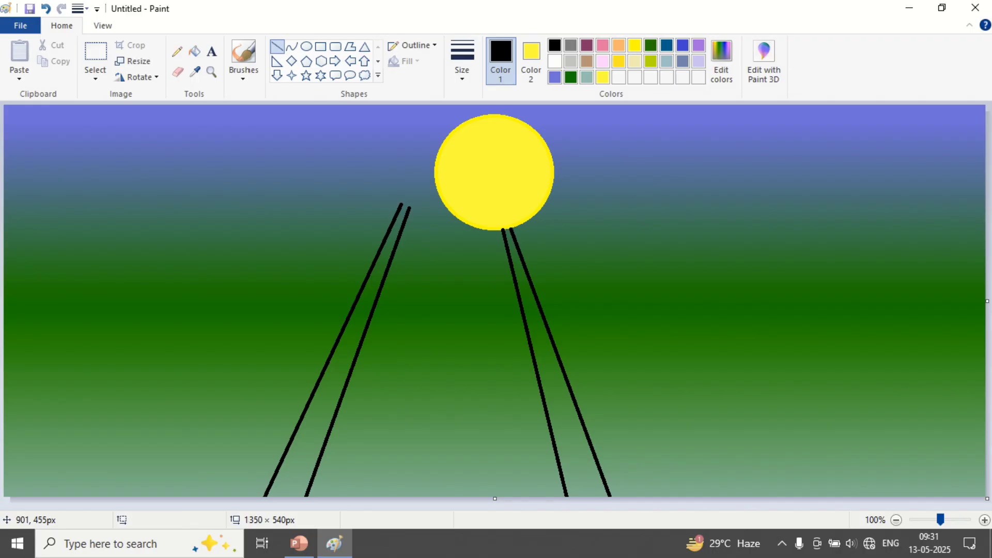
# Select the standard brush and launch the On-Screen Keyboard with the run command osk.
pyautogui.click(244, 59)
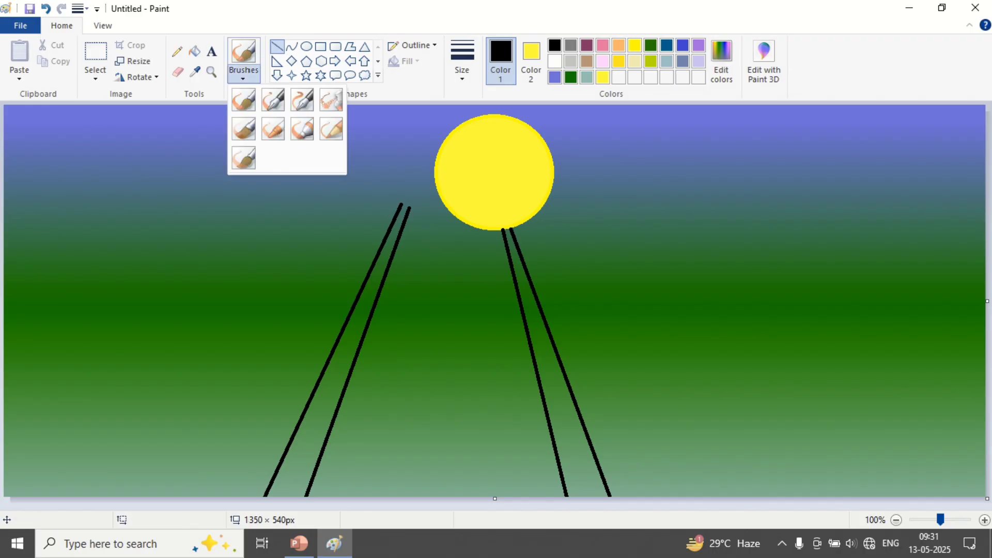
pyautogui.click(243, 99)
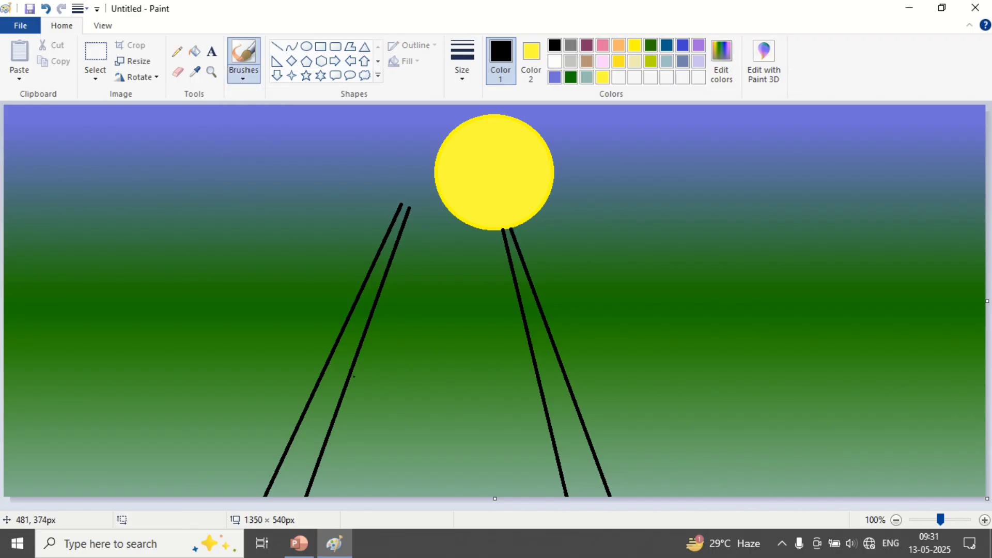
pyautogui.press('super+r')
pyautogui.write('osk')
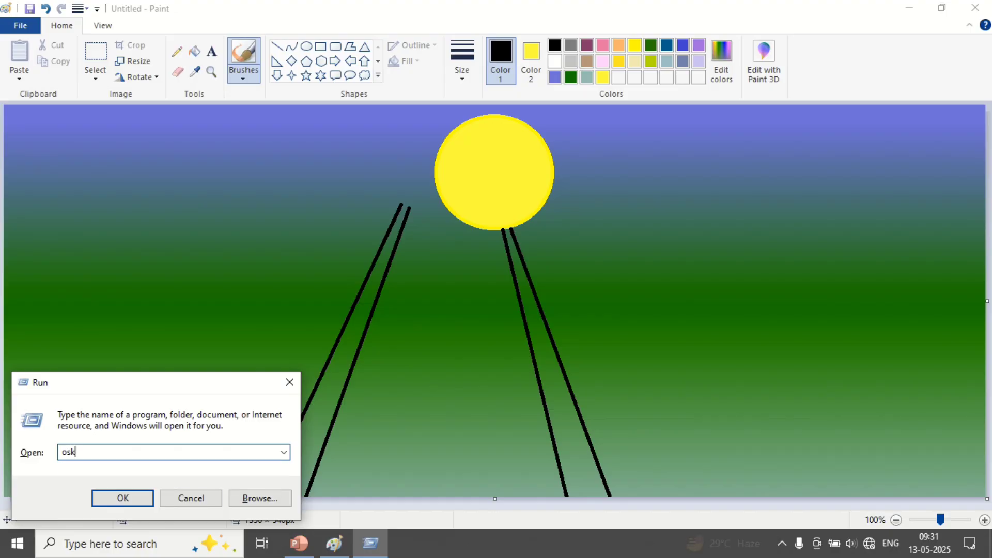
pyautogui.press('Return')
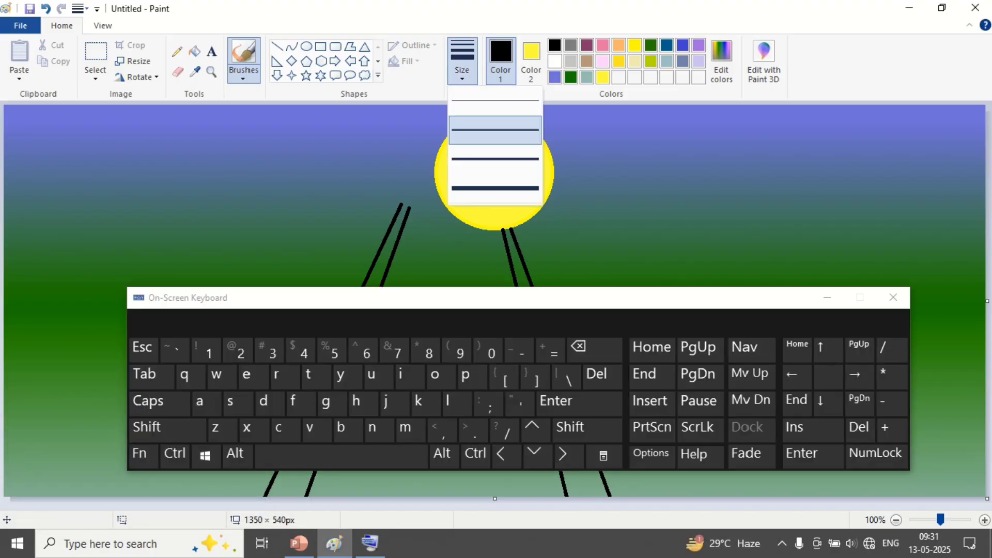
# Enlarge the brush tip well beyond the preset sizes and minimize the On-Screen Keyboard.
pyautogui.press('ctrl+KP_Add')
pyautogui.press('ctrl+KP_Add')
pyautogui.press('ctrl+KP_Add')
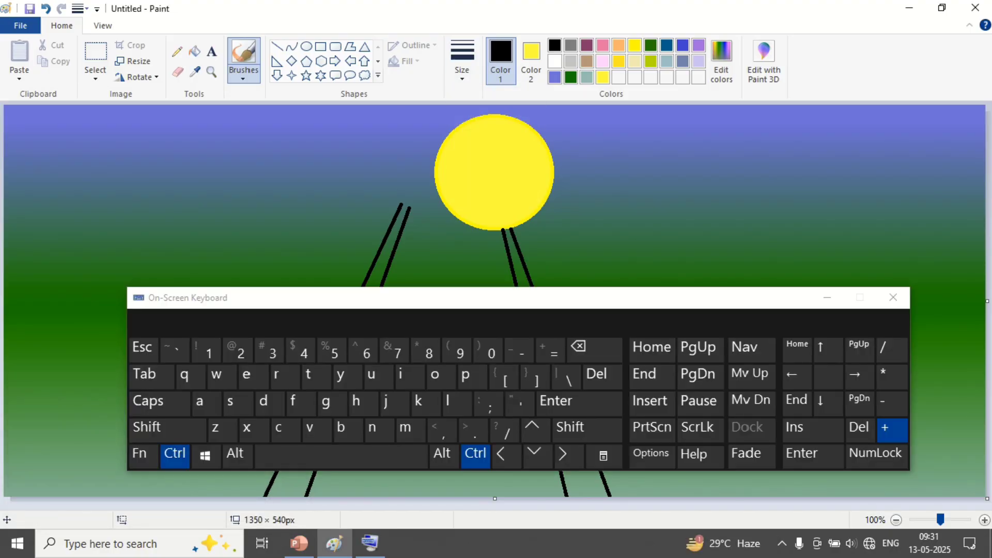
pyautogui.press('ctrl+KP_Add')
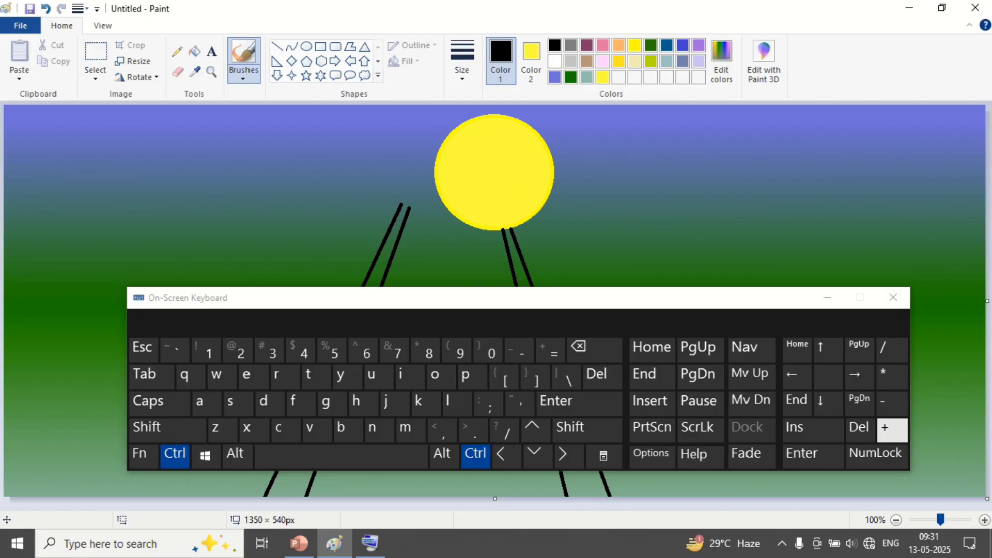
pyautogui.click(827, 297)
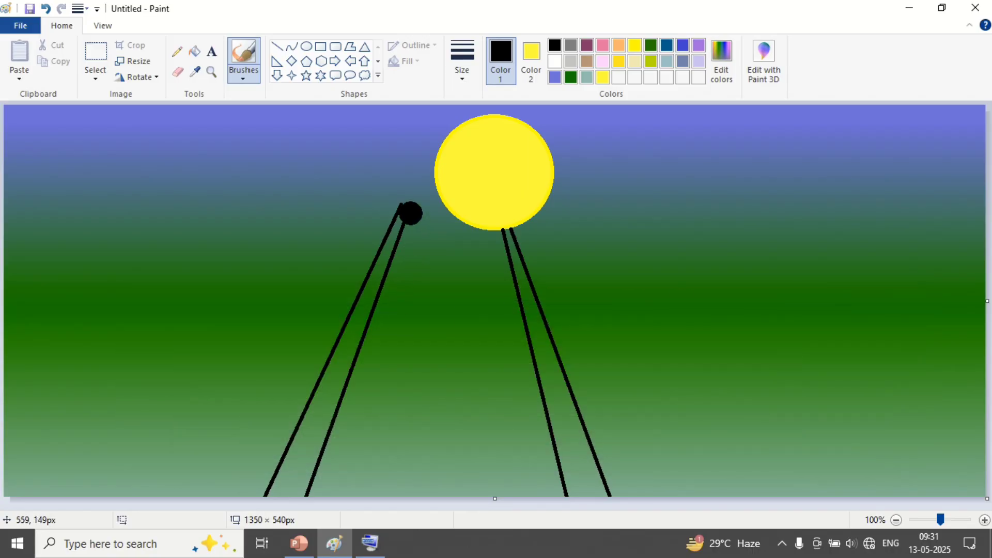
# Paint the whole area between the outer slanted lines solid black, from the sun's lower edge to the canvas's bottom edge.
pyautogui.moveTo(411, 213)
pyautogui.mouseDown()
pyautogui.moveTo(471, 240)
pyautogui.moveTo(505, 240)
pyautogui.moveTo(432, 283)
pyautogui.moveTo(352, 399)
pyautogui.moveTo(406, 233)
pyautogui.moveTo(447, 247)
pyautogui.moveTo(410, 293)
pyautogui.mouseUp()
pyautogui.moveTo(377, 325)
pyautogui.mouseDown()
pyautogui.moveTo(356, 412)
pyautogui.moveTo(316, 493)
pyautogui.moveTo(442, 292)
pyautogui.moveTo(499, 266)
pyautogui.moveTo(515, 385)
pyautogui.moveTo(545, 480)
pyautogui.moveTo(513, 307)
pyautogui.moveTo(429, 351)
pyautogui.moveTo(355, 490)
pyautogui.moveTo(491, 306)
pyautogui.moveTo(410, 410)
pyautogui.moveTo(496, 323)
pyautogui.moveTo(425, 450)
pyautogui.moveTo(430, 474)
pyautogui.moveTo(455, 502)
pyautogui.moveTo(485, 455)
pyautogui.moveTo(520, 437)
pyautogui.moveTo(424, 457)
pyautogui.moveTo(381, 274)
pyautogui.mouseUp()
pyautogui.moveTo(398, 221)
pyautogui.mouseDown()
pyautogui.moveTo(319, 438)
pyautogui.moveTo(280, 494)
pyautogui.moveTo(330, 382)
pyautogui.mouseUp()
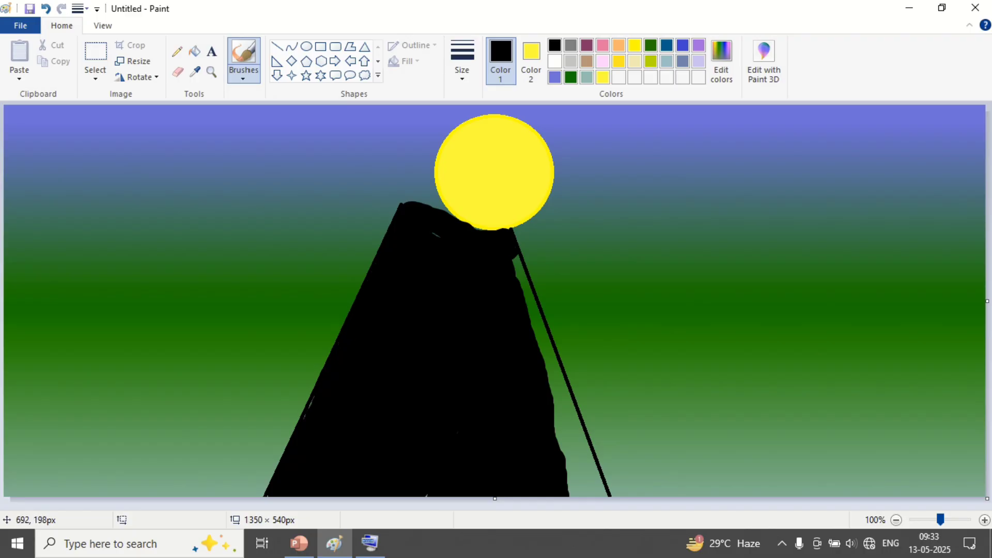
pyautogui.moveTo(514, 266)
pyautogui.mouseDown()
pyautogui.moveTo(563, 431)
pyautogui.moveTo(564, 473)
pyautogui.mouseUp()
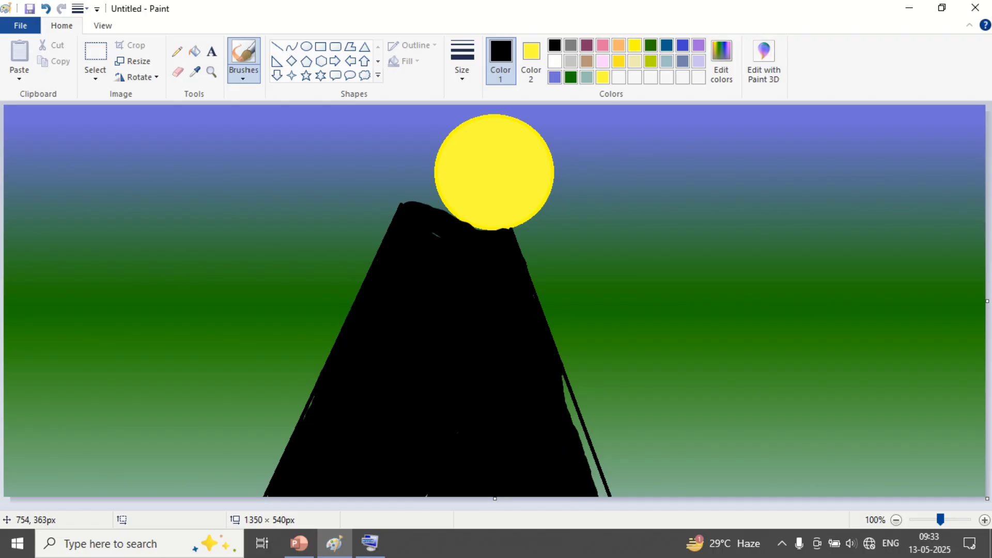
pyautogui.moveTo(554, 387); pyautogui.dragTo(579, 471)
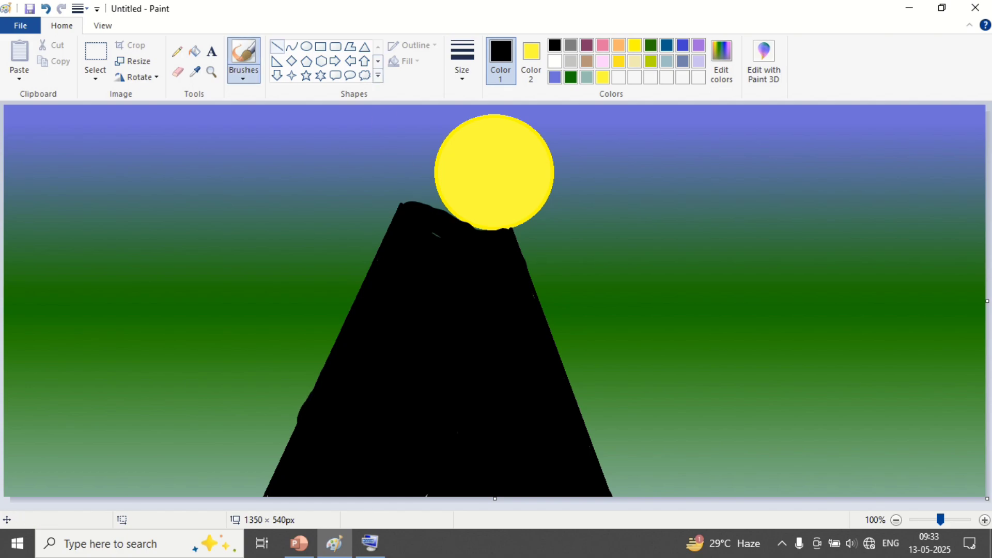
# Straighten the black shape's left, right and upper-left edges with black lines in the thickest preset size.
pyautogui.click(277, 46)
pyautogui.click(462, 59)
pyautogui.click(494, 188)
pyautogui.moveTo(399, 201); pyautogui.dragTo(258, 497)
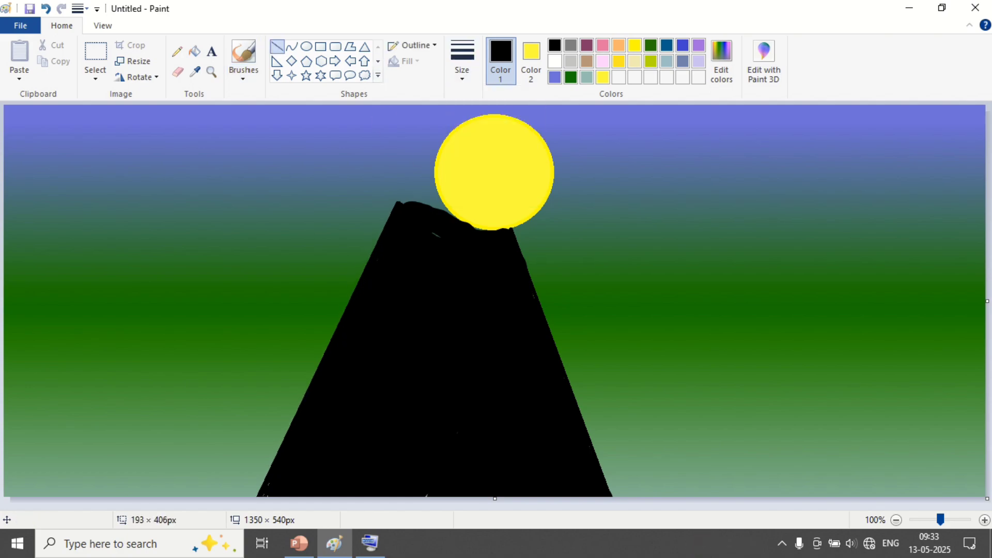
pyautogui.moveTo(512, 228)
pyautogui.mouseDown()
pyautogui.moveTo(581, 353)
pyautogui.moveTo(614, 504)
pyautogui.mouseUp()
pyautogui.moveTo(400, 198); pyautogui.dragTo(451, 217)
pyautogui.click(420, 248)
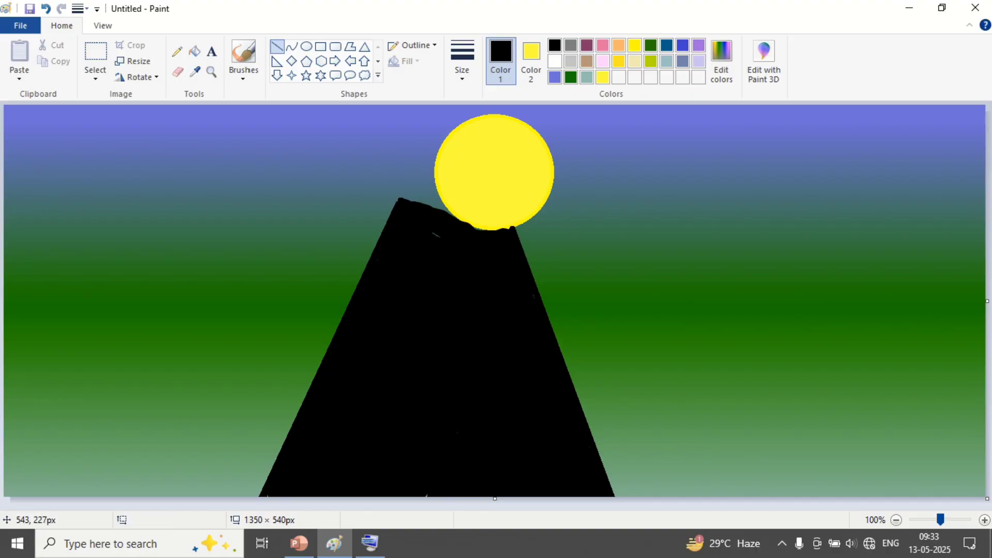
# Draw thick brown straight lines down the middle of the black shape and along its left and right edges.
pyautogui.click(434, 305)
pyautogui.click(586, 61)
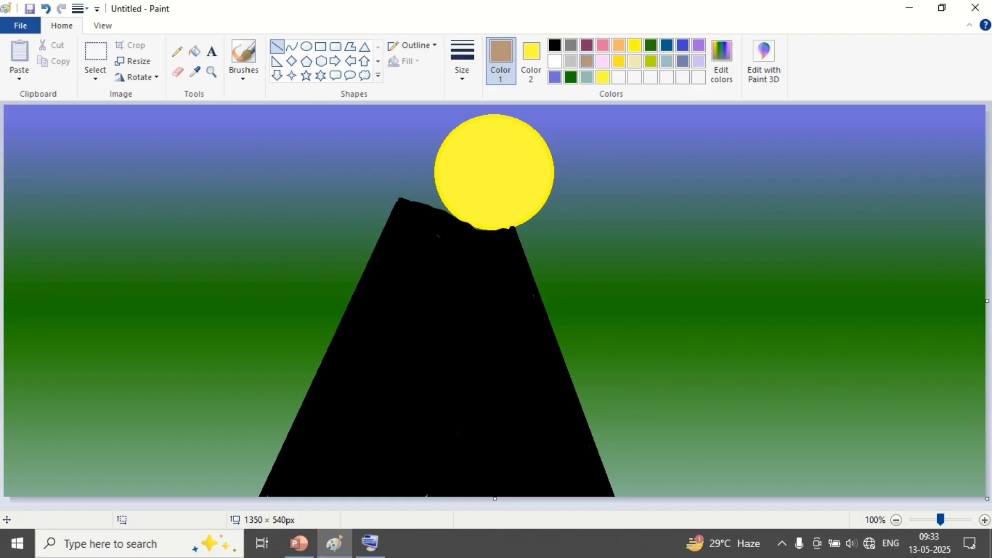
pyautogui.moveTo(449, 212)
pyautogui.mouseDown()
pyautogui.moveTo(449, 344)
pyautogui.moveTo(430, 497)
pyautogui.mouseUp()
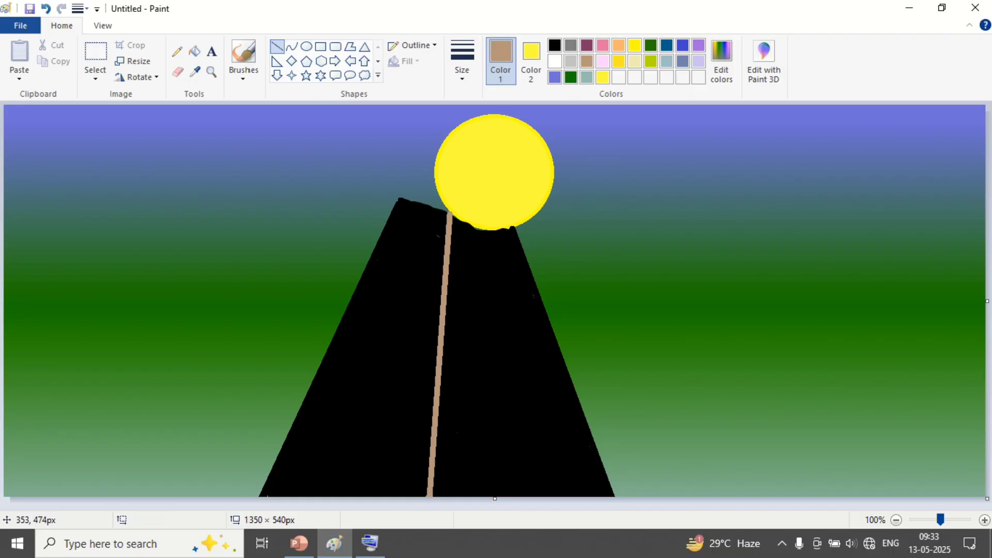
pyautogui.moveTo(398, 197); pyautogui.dragTo(230, 554)
pyautogui.moveTo(510, 227); pyautogui.dragTo(612, 497)
# Draw a dashed white lane line down the middle of each of the road's two lanes.
pyautogui.click(555, 61)
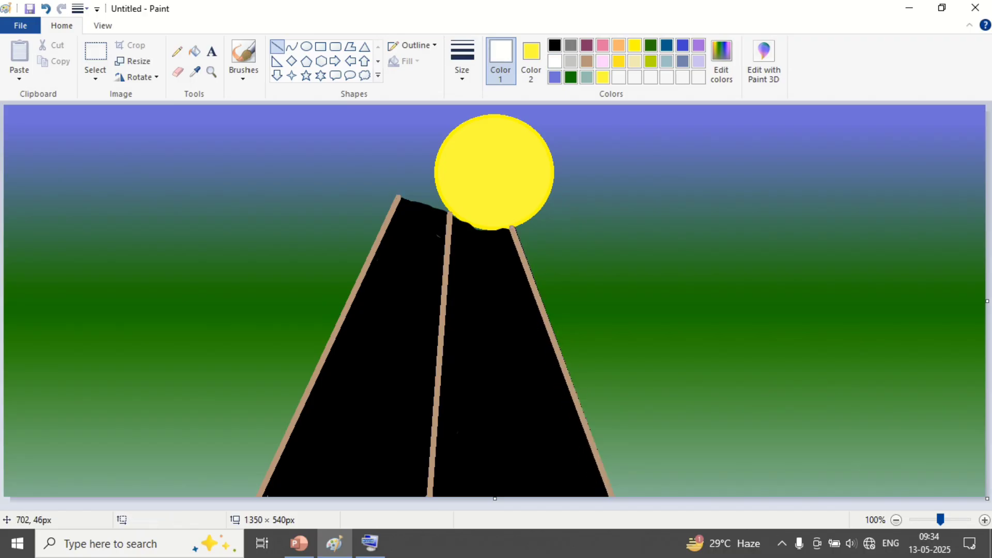
pyautogui.moveTo(413, 221); pyautogui.dragTo(343, 514)
pyautogui.moveTo(476, 237); pyautogui.dragTo(486, 370)
pyautogui.moveTo(484, 382); pyautogui.dragTo(503, 501)
pyautogui.click(671, 370)
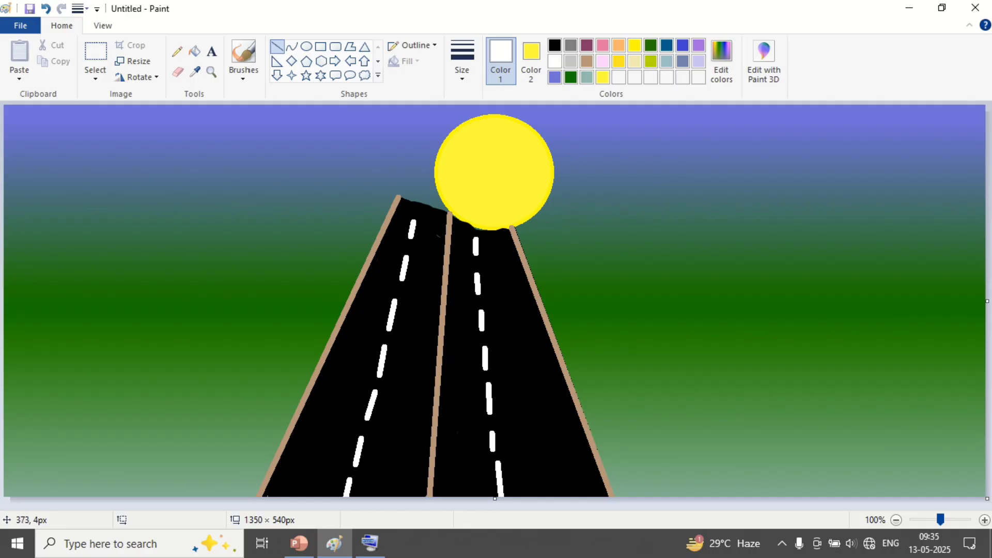
# Select the standard brush in black, reduce its tip size using the On-Screen Keyboard, and minimize the keyboard.
pyautogui.click(243, 78)
pyautogui.click(251, 106)
pyautogui.click(554, 45)
pyautogui.click(34, 480)
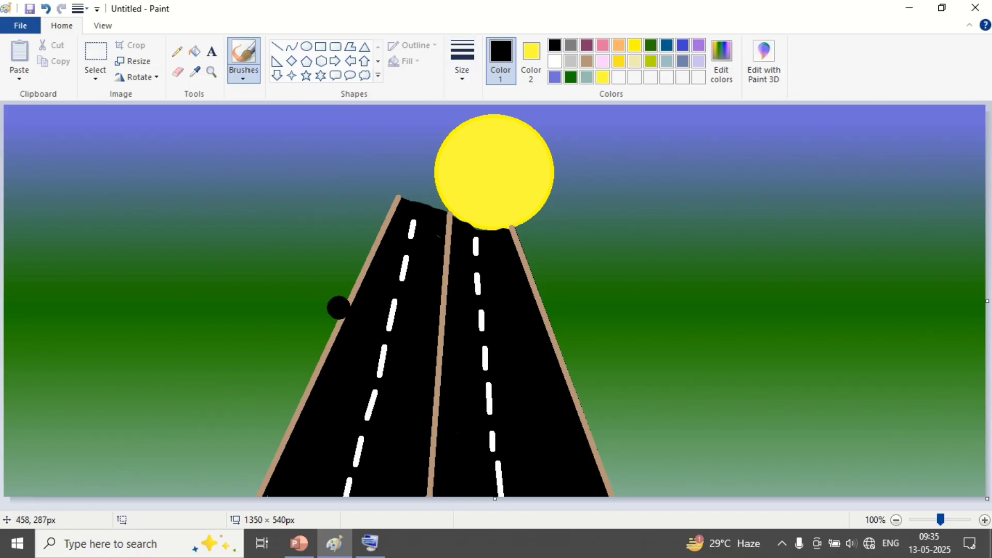
pyautogui.click(370, 544)
pyautogui.click(891, 403)
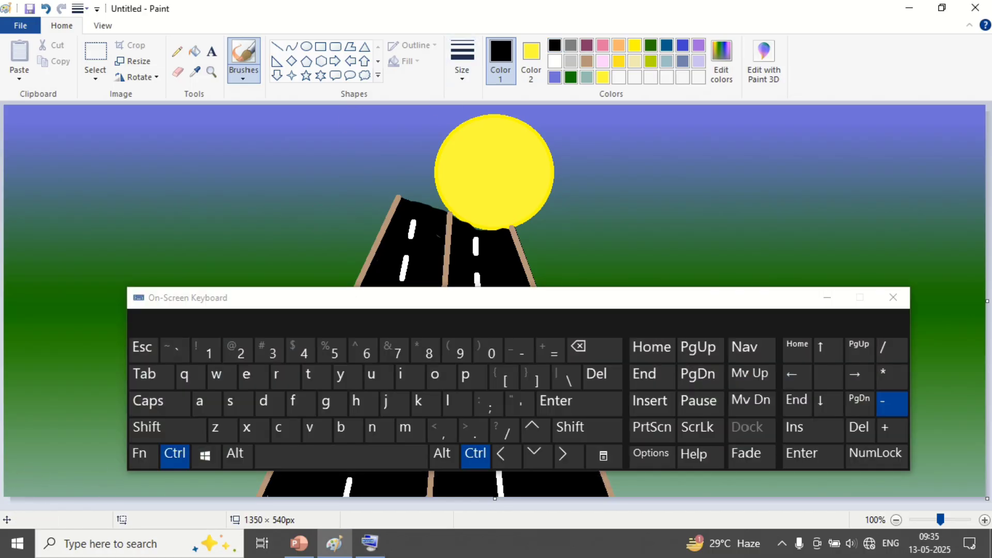
pyautogui.keyDown('ctrl'); pyautogui.click(892, 404); pyautogui.keyUp('ctrl')
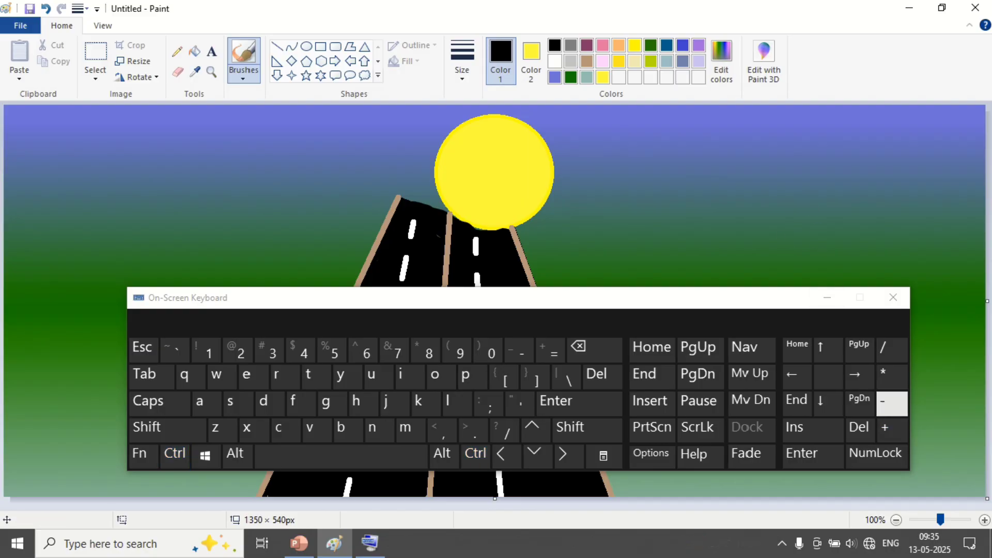
pyautogui.keyDown('ctrl'); pyautogui.click(892, 429); pyautogui.keyUp('ctrl')
pyautogui.click(827, 298)
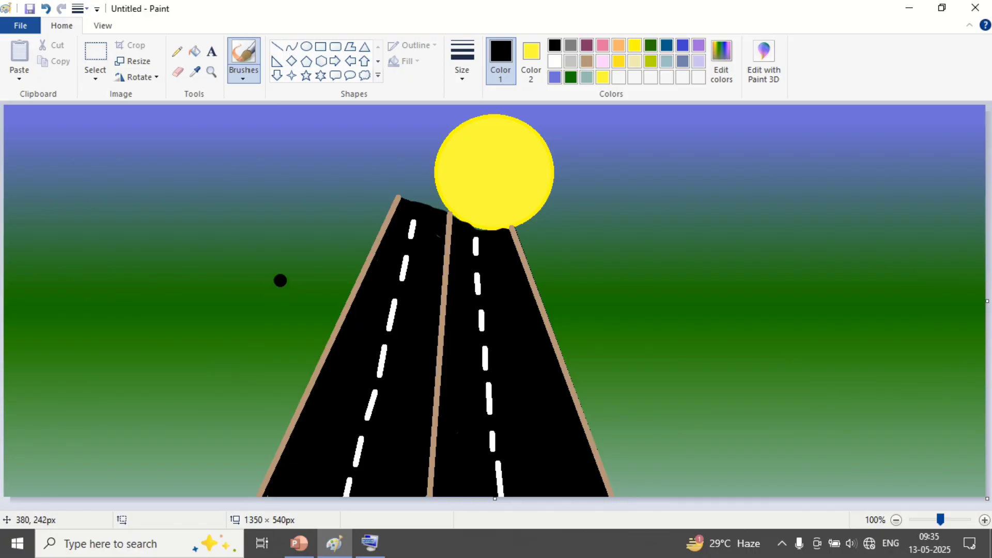
# Paint four thick black tree trunks beside the road, two along each edge, one near and one farther back.
pyautogui.moveTo(267, 306); pyautogui.dragTo(263, 476)
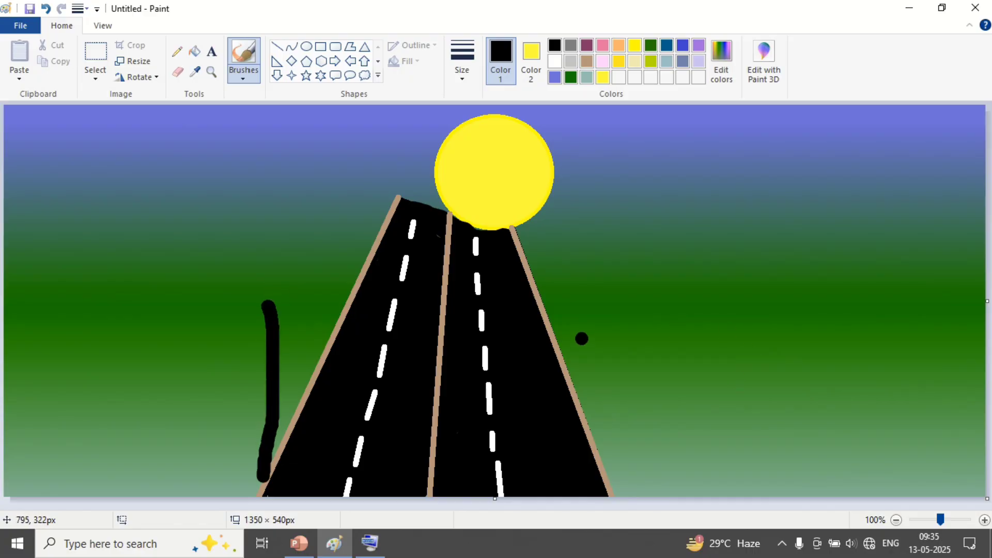
pyautogui.moveTo(593, 303); pyautogui.dragTo(594, 454)
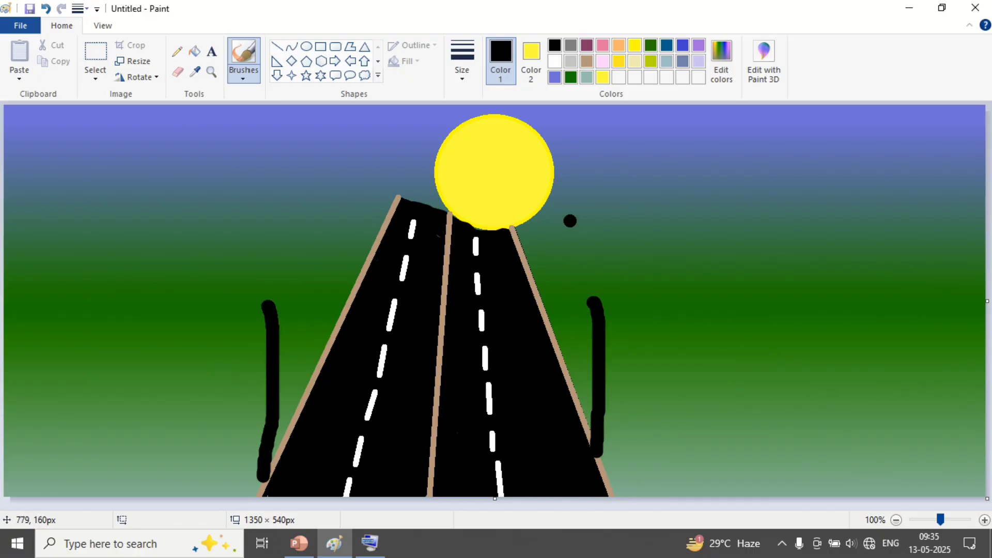
pyautogui.moveTo(571, 222); pyautogui.dragTo(563, 358)
pyautogui.moveTo(334, 170); pyautogui.dragTo(324, 351)
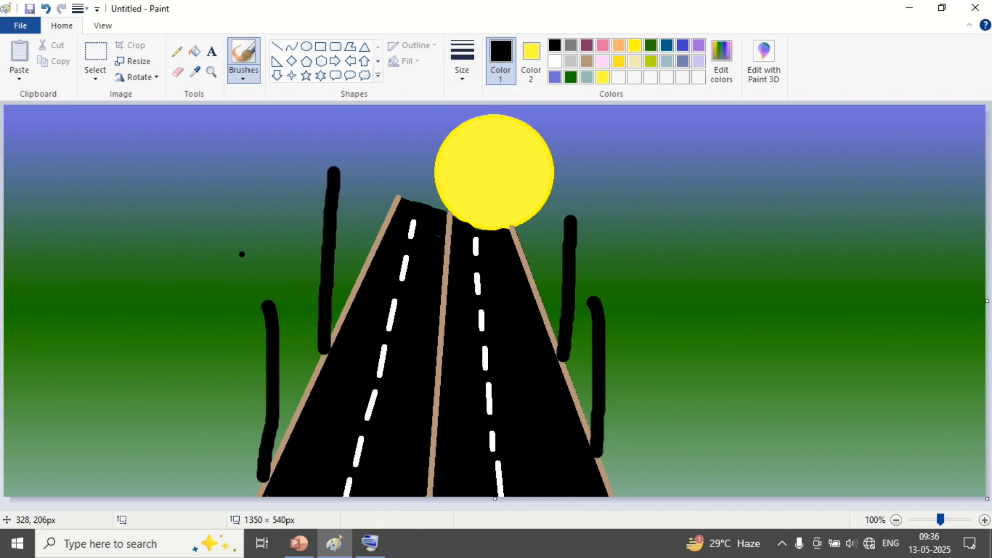
# Paint forked black branches rising from the nearer left trunk, using a thinner brush tip.
pyautogui.moveTo(216, 192); pyautogui.dragTo(267, 338)
pyautogui.moveTo(266, 290); pyautogui.dragTo(293, 150)
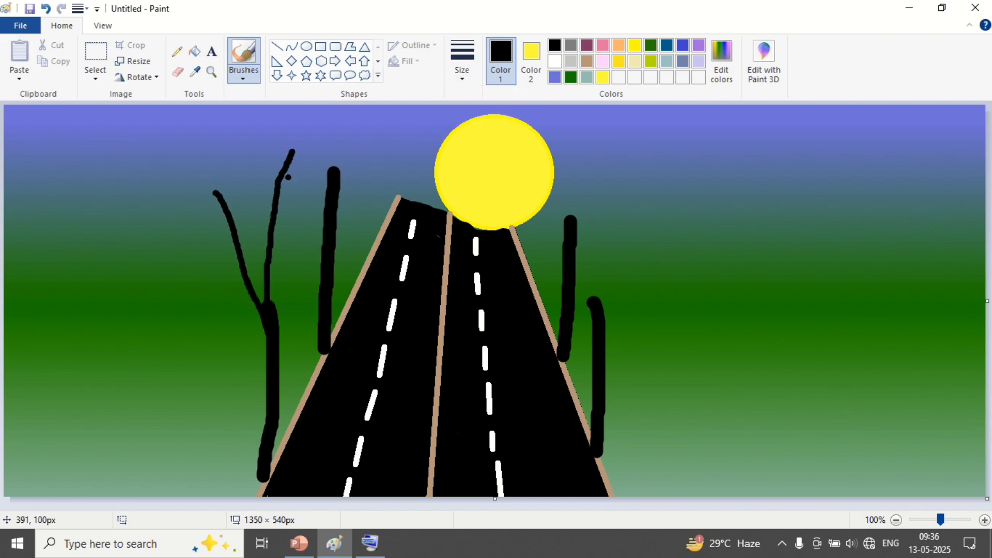
pyautogui.moveTo(251, 119); pyautogui.dragTo(268, 217)
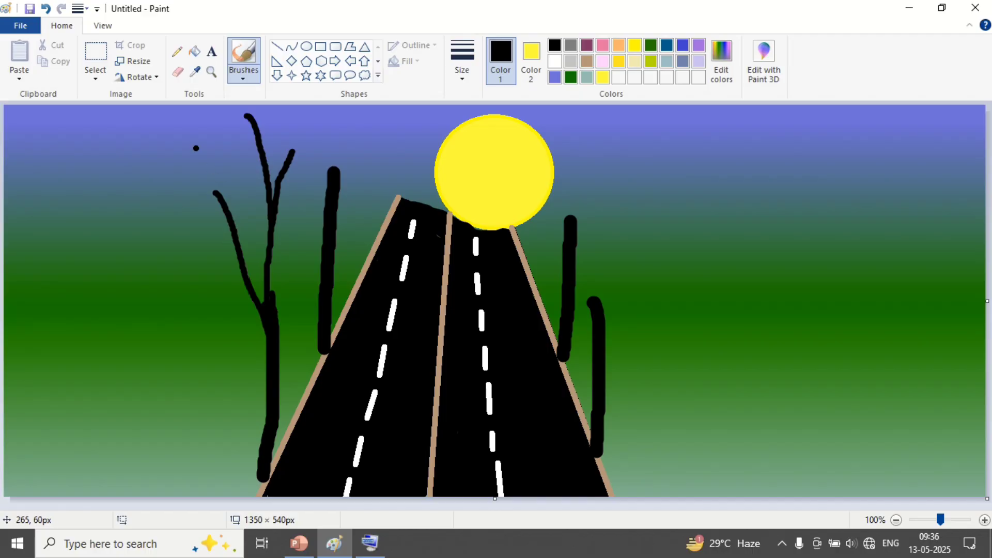
pyautogui.moveTo(179, 145); pyautogui.dragTo(230, 222)
pyautogui.moveTo(218, 189); pyautogui.dragTo(215, 129)
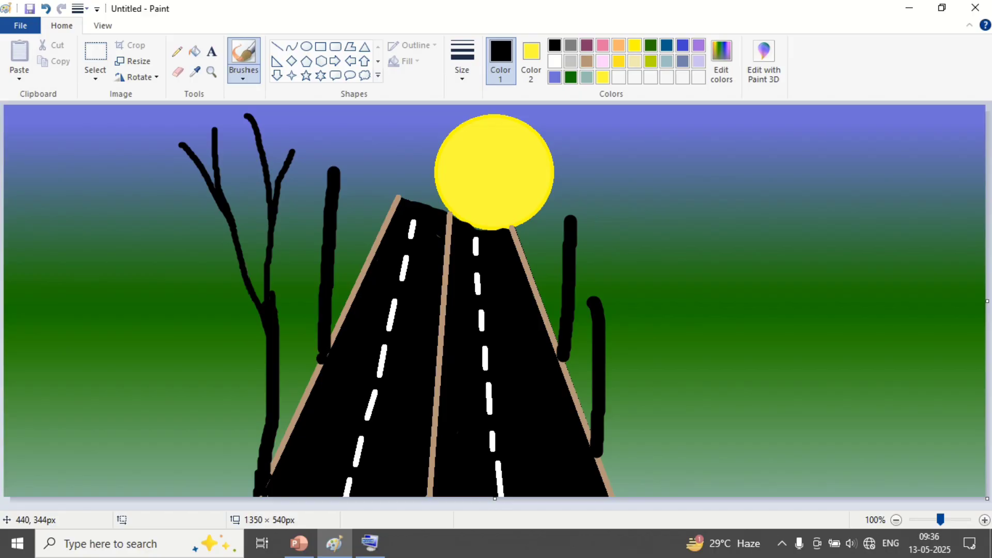
# Paint forked black branches on the farther left trunk, reaching up to the canvas's top edge.
pyautogui.moveTo(338, 225); pyautogui.dragTo(381, 127)
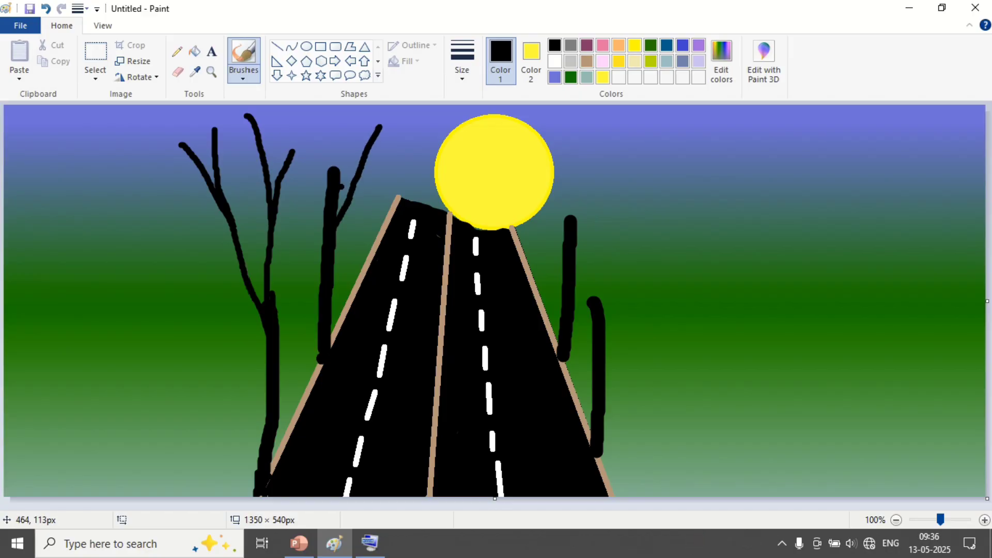
pyautogui.moveTo(333, 166)
pyautogui.mouseDown()
pyautogui.moveTo(328, 107)
pyautogui.moveTo(346, 127)
pyautogui.moveTo(353, 106)
pyautogui.mouseUp()
pyautogui.moveTo(356, 190); pyautogui.dragTo(357, 191)
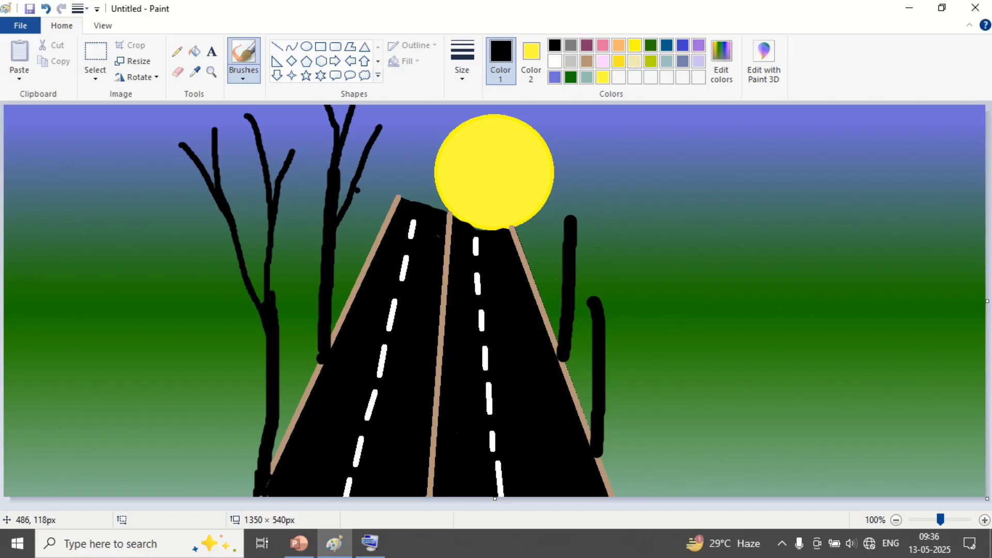
# Paint black branches on the farther right trunk beside the sun and undo the last branch stroke.
pyautogui.moveTo(570, 220); pyautogui.dragTo(582, 106)
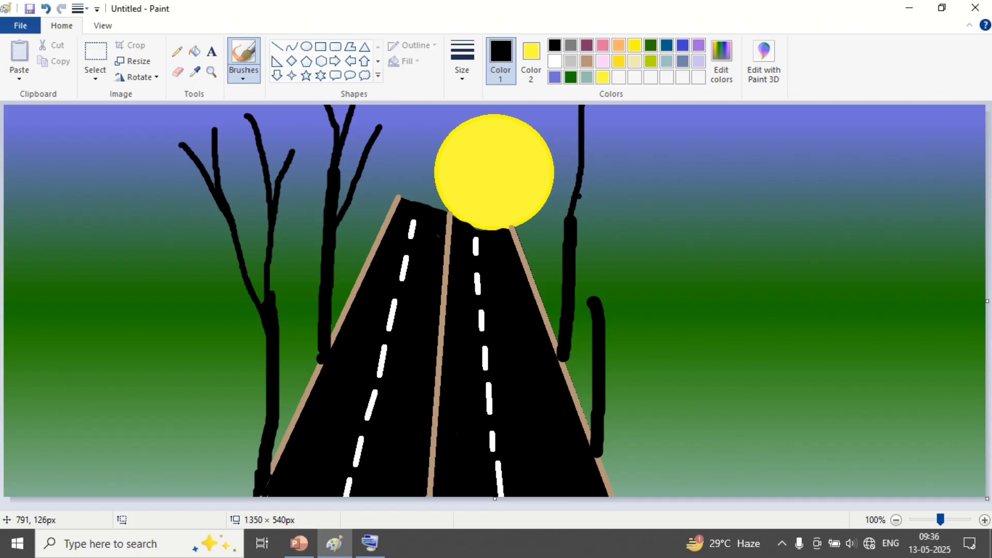
pyautogui.moveTo(577, 216); pyautogui.dragTo(616, 131)
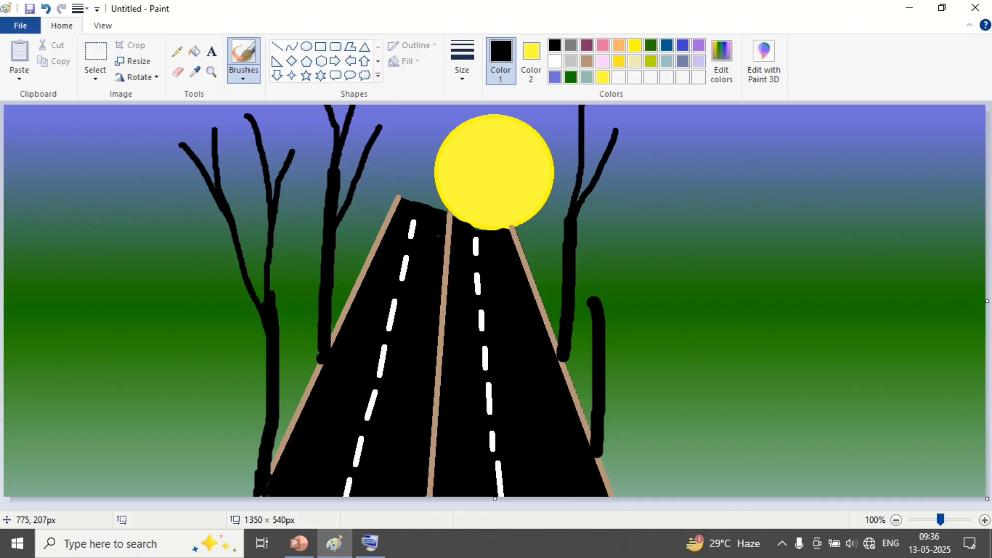
pyautogui.moveTo(560, 230); pyautogui.dragTo(556, 135)
pyautogui.moveTo(583, 176); pyautogui.dragTo(553, 106)
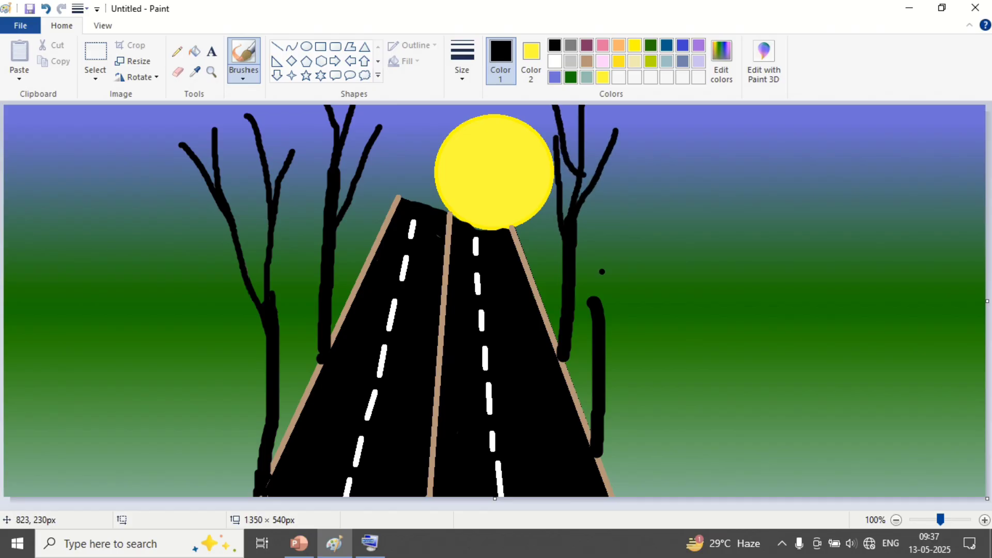
pyautogui.hotkey('ctrl', 'z')
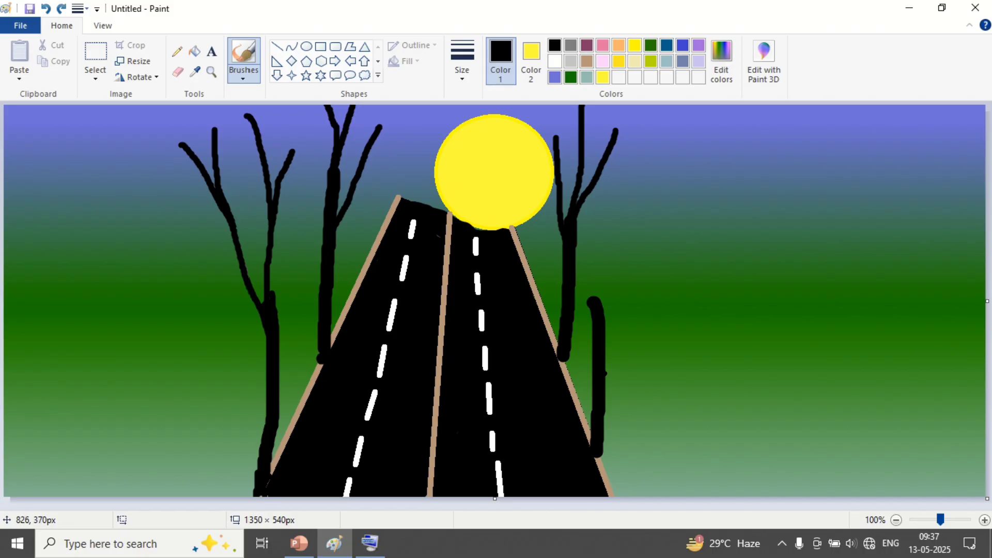
# Extend the nearer right trunk upward and paint forked black branches spreading outward from it.
pyautogui.moveTo(600, 237)
pyautogui.mouseDown()
pyautogui.moveTo(591, 288)
pyautogui.moveTo(598, 214)
pyautogui.mouseUp()
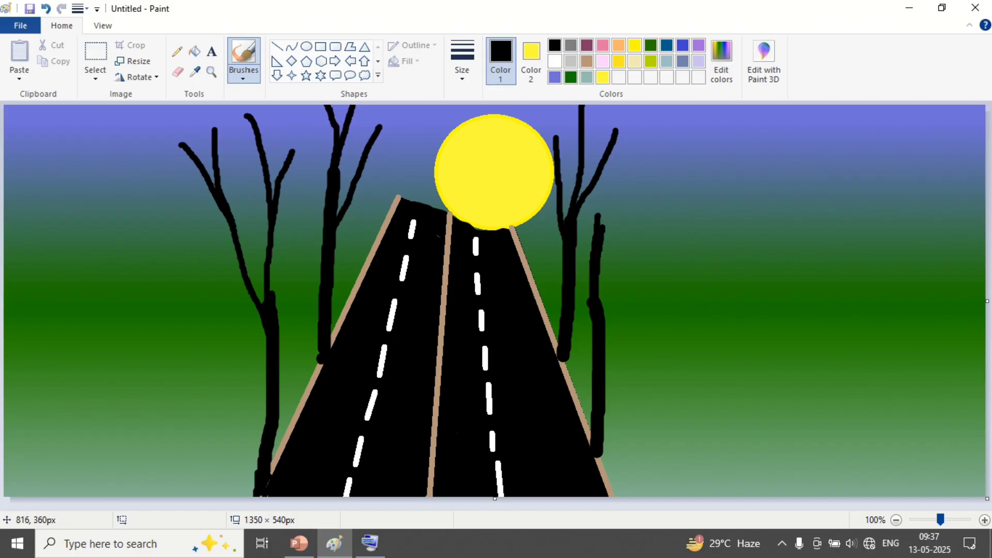
pyautogui.moveTo(597, 367); pyautogui.dragTo(618, 301)
pyautogui.moveTo(601, 237)
pyautogui.mouseDown()
pyautogui.moveTo(640, 147)
pyautogui.moveTo(617, 191)
pyautogui.mouseUp()
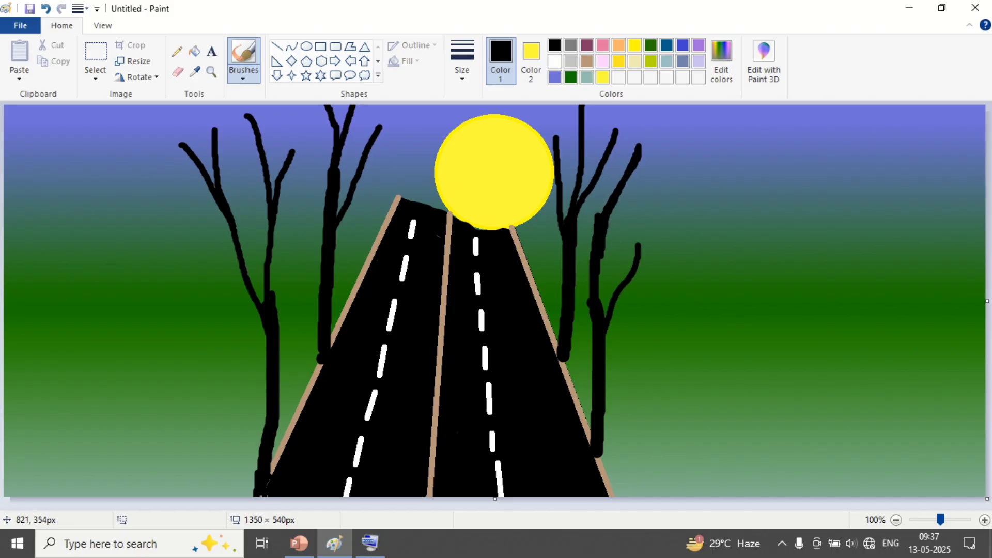
pyautogui.moveTo(628, 288); pyautogui.dragTo(686, 197)
pyautogui.moveTo(637, 218); pyautogui.dragTo(636, 253)
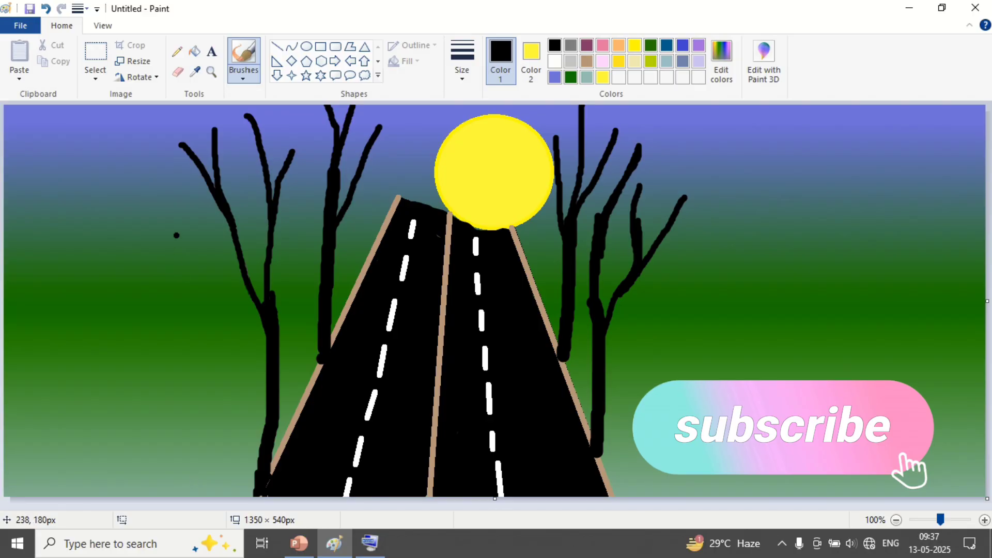
# Choose a thinner brush size and paint fine black twigs on the branches of both left trees.
pyautogui.click(462, 61)
pyautogui.click(495, 159)
pyautogui.moveTo(146, 197)
pyautogui.mouseDown()
pyautogui.moveTo(189, 224)
pyautogui.moveTo(249, 296)
pyautogui.mouseUp()
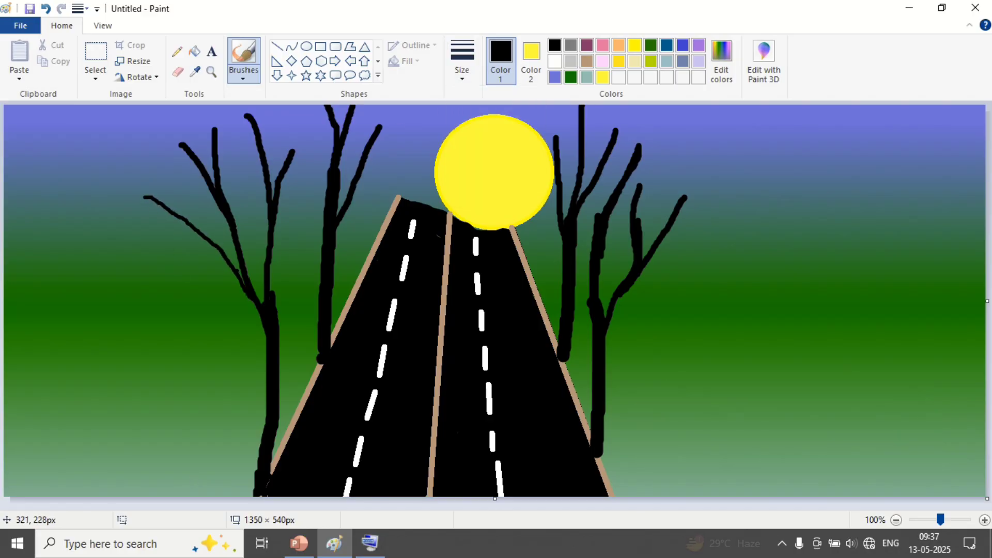
pyautogui.moveTo(135, 133); pyautogui.dragTo(213, 197)
pyautogui.moveTo(193, 144); pyautogui.dragTo(190, 105)
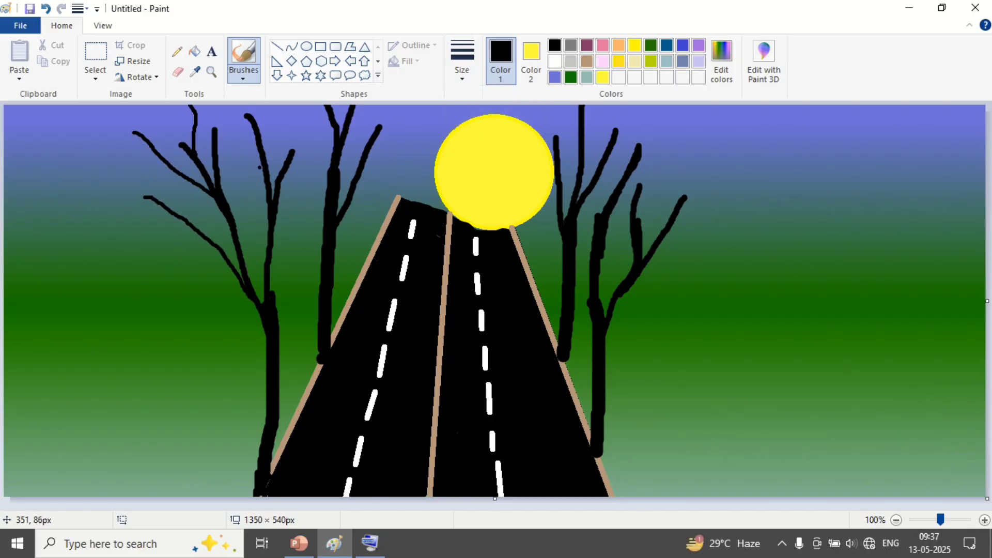
pyautogui.moveTo(266, 161); pyautogui.dragTo(284, 105)
pyautogui.moveTo(369, 156); pyautogui.dragTo(432, 107)
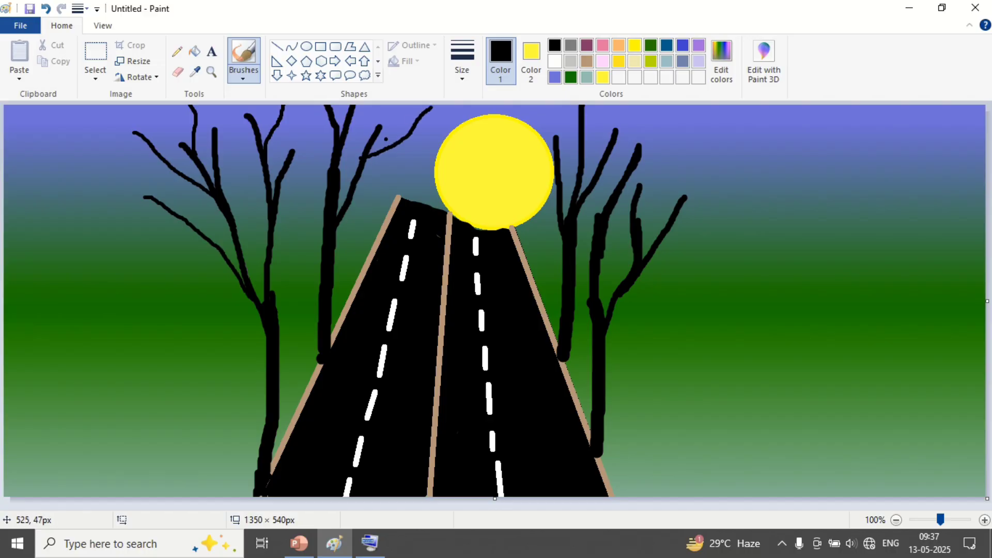
pyautogui.moveTo(370, 138); pyautogui.dragTo(390, 107)
# Paint fine black twigs on the nearer right tree's branches, spreading toward the sky.
pyautogui.moveTo(643, 261); pyautogui.dragTo(733, 138)
pyautogui.moveTo(673, 221); pyautogui.dragTo(748, 182)
pyautogui.moveTo(683, 194); pyautogui.dragTo(708, 116)
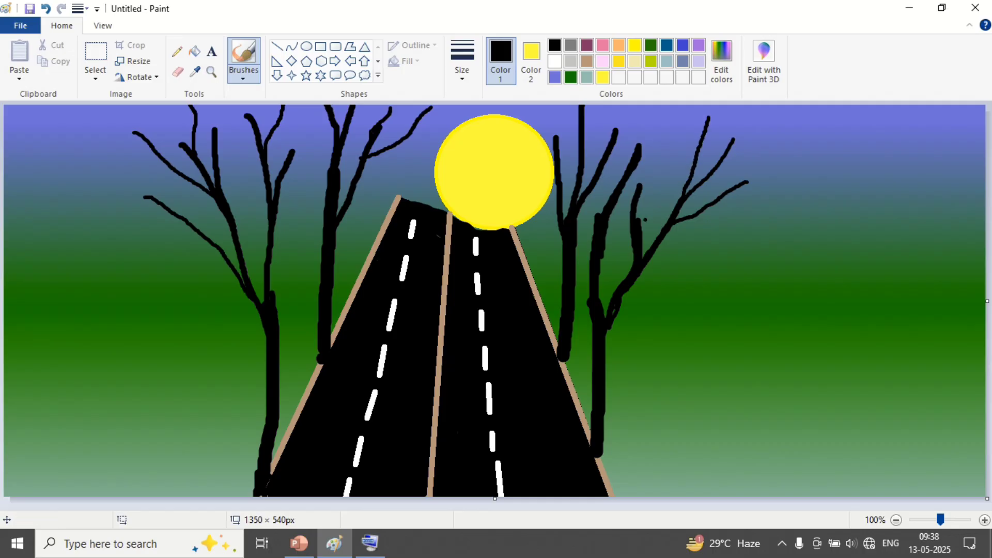
pyautogui.moveTo(641, 222)
pyautogui.mouseDown()
pyautogui.moveTo(666, 172)
pyautogui.moveTo(640, 110)
pyautogui.moveTo(638, 133)
pyautogui.moveTo(644, 104)
pyautogui.mouseUp()
pyautogui.moveTo(639, 162); pyautogui.dragTo(676, 117)
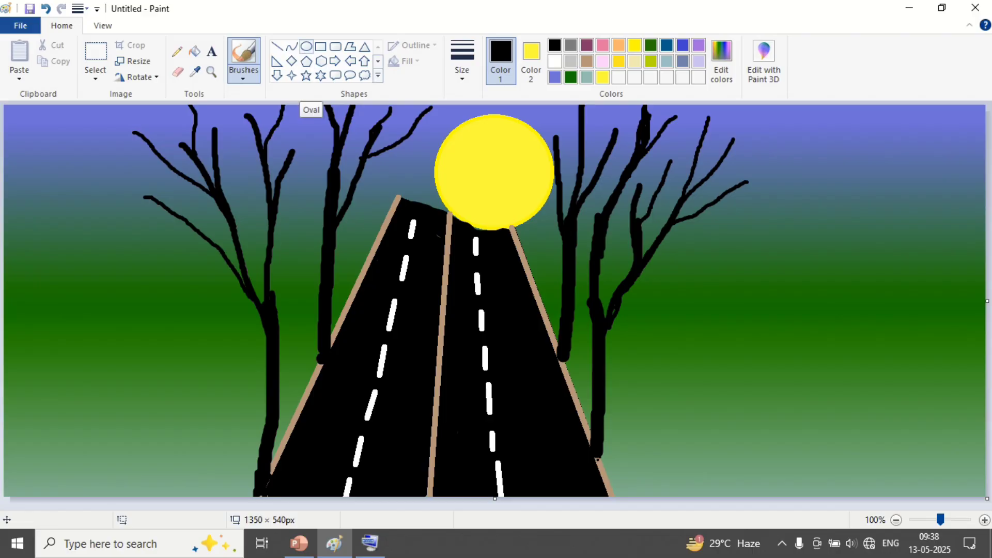
# Draw small hearts with black outline and black fill, about 17 px wide, at the nearer left tree's branch tips.
pyautogui.scroll(-1, 350, 62)
pyautogui.click(277, 76)
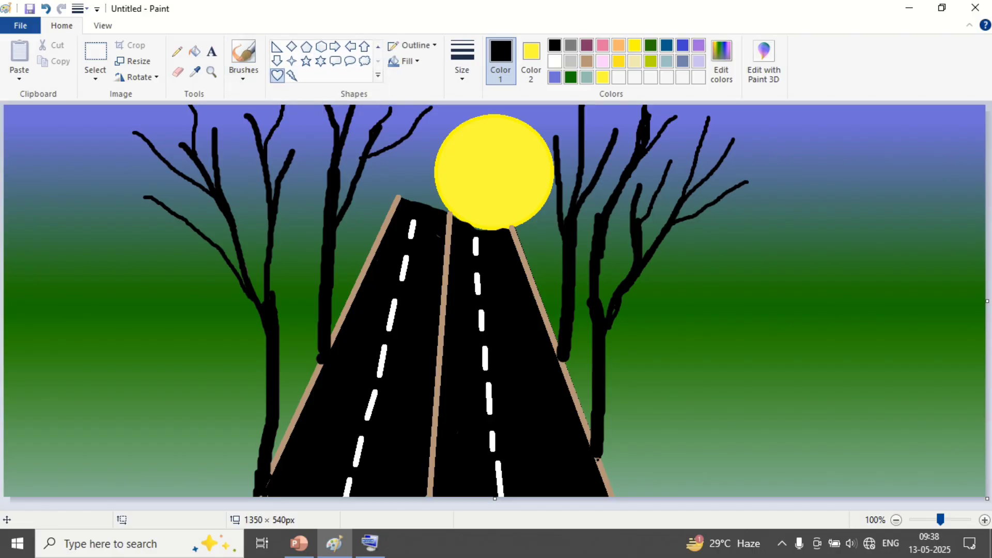
pyautogui.moveTo(128, 127); pyautogui.dragTo(140, 139)
pyautogui.click(530, 60)
pyautogui.click(554, 45)
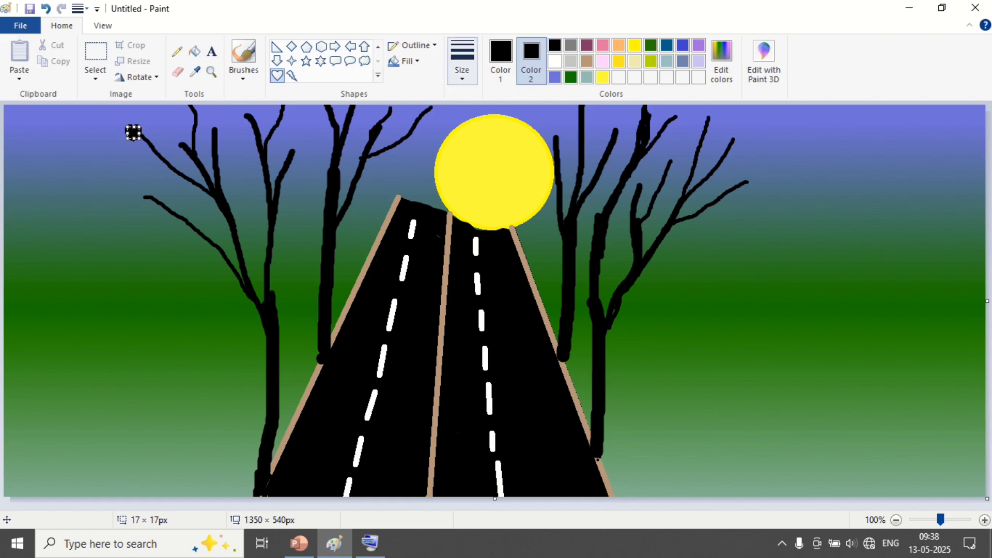
pyautogui.click(462, 62)
pyautogui.click(495, 188)
pyautogui.moveTo(136, 188); pyautogui.dragTo(149, 201)
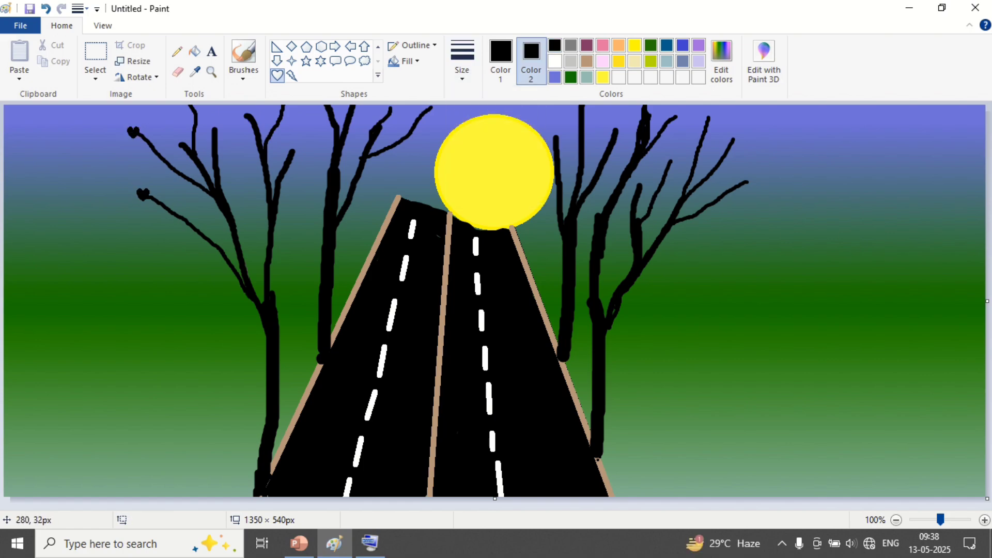
pyautogui.moveTo(211, 121); pyautogui.dragTo(223, 133)
pyautogui.moveTo(288, 142); pyautogui.dragTo(303, 158)
pyautogui.moveTo(240, 108); pyautogui.dragTo(258, 123)
# Add small black hearts at the farther left tree's branch tips and beside its right-hand branch.
pyautogui.moveTo(422, 106); pyautogui.dragTo(437, 121)
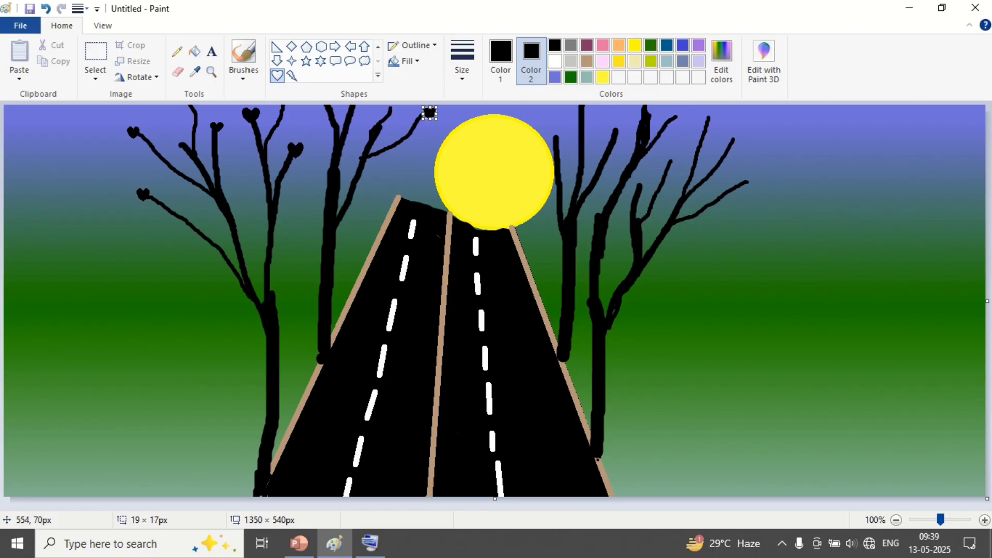
pyautogui.moveTo(353, 147); pyautogui.dragTo(404, 161)
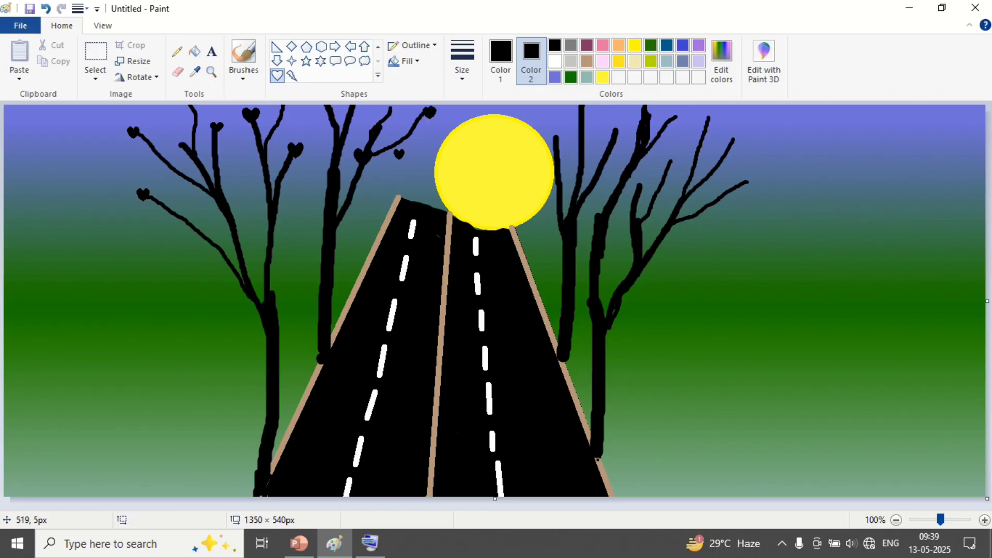
pyautogui.moveTo(383, 107); pyautogui.dragTo(395, 119)
pyautogui.moveTo(318, 106); pyautogui.dragTo(336, 121)
# Add small black hearts at the branch tips of both trees on the road's right side.
pyautogui.moveTo(543, 128); pyautogui.dragTo(562, 143)
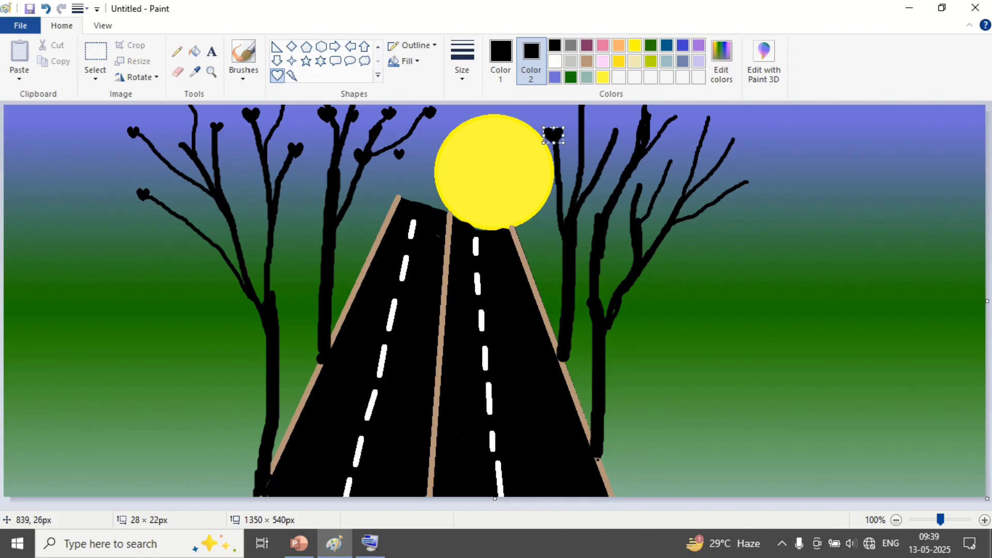
pyautogui.moveTo(612, 125); pyautogui.dragTo(626, 140)
pyautogui.moveTo(670, 107)
pyautogui.mouseDown()
pyautogui.moveTo(689, 125)
pyautogui.moveTo(729, 125)
pyautogui.mouseUp()
pyautogui.moveTo(730, 135); pyautogui.dragTo(765, 189)
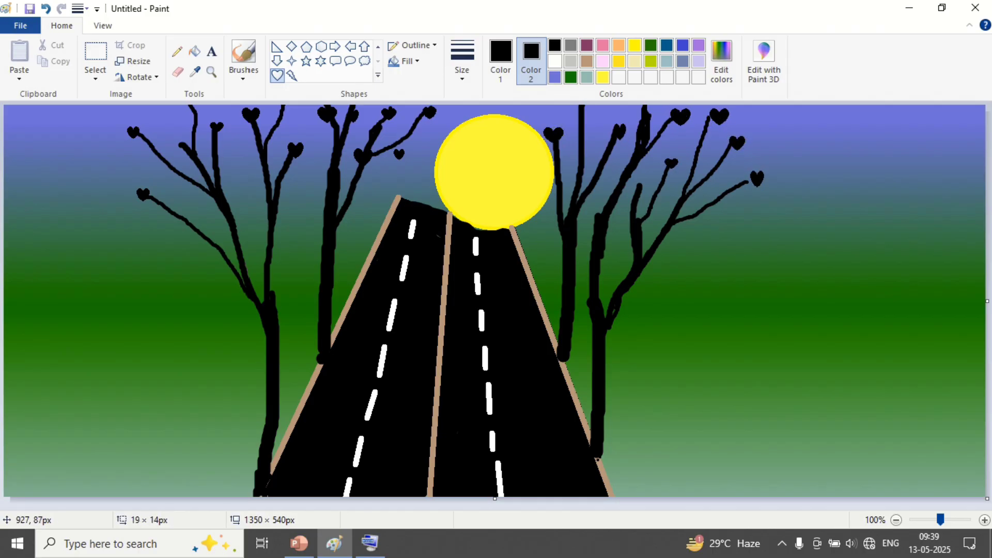
# Add small black hearts at the tips of the nearer right tree's two inner branches.
pyautogui.moveTo(663, 158)
pyautogui.mouseDown()
pyautogui.moveTo(683, 179)
pyautogui.moveTo(647, 193)
pyautogui.mouseUp()
pyautogui.click(706, 274)
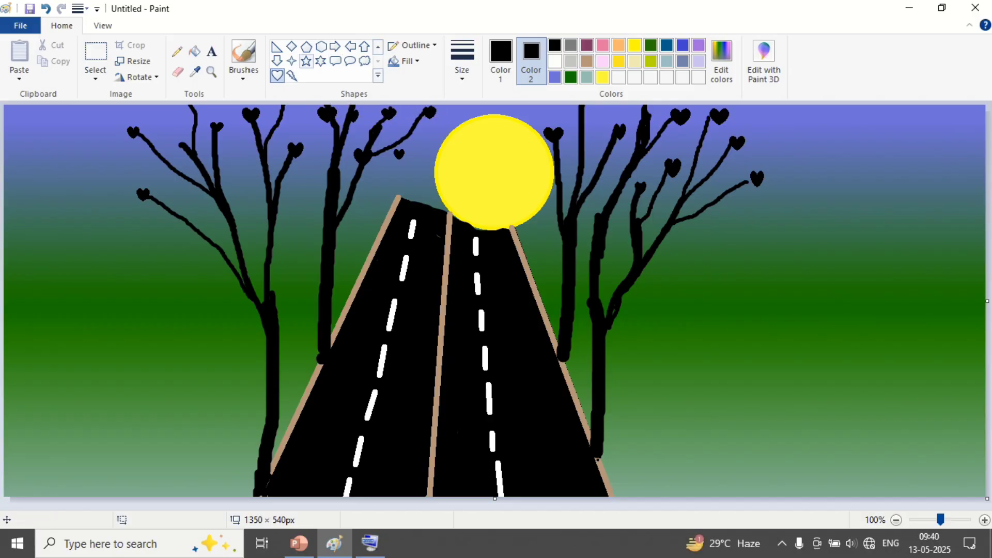
# Draw a black house in the scene's lower right corner, with a 226 × 228 px rectangular body and a 341 × 193 px triangular roof.
pyautogui.click(378, 47)
pyautogui.click(320, 46)
pyautogui.moveTo(771, 358); pyautogui.dragTo(936, 498)
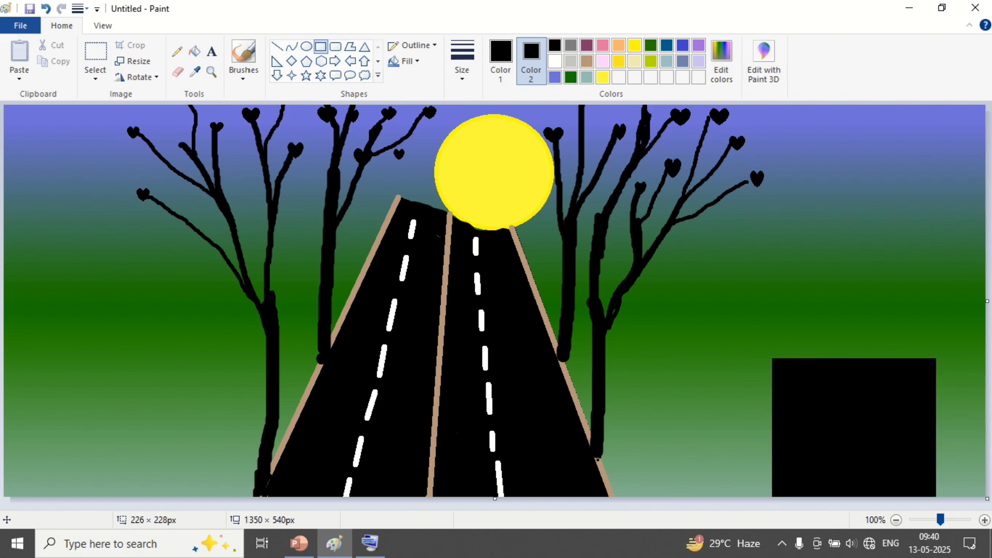
pyautogui.click(365, 46)
pyautogui.moveTo(728, 247)
pyautogui.mouseDown()
pyautogui.moveTo(933, 390)
pyautogui.moveTo(976, 385)
pyautogui.mouseUp()
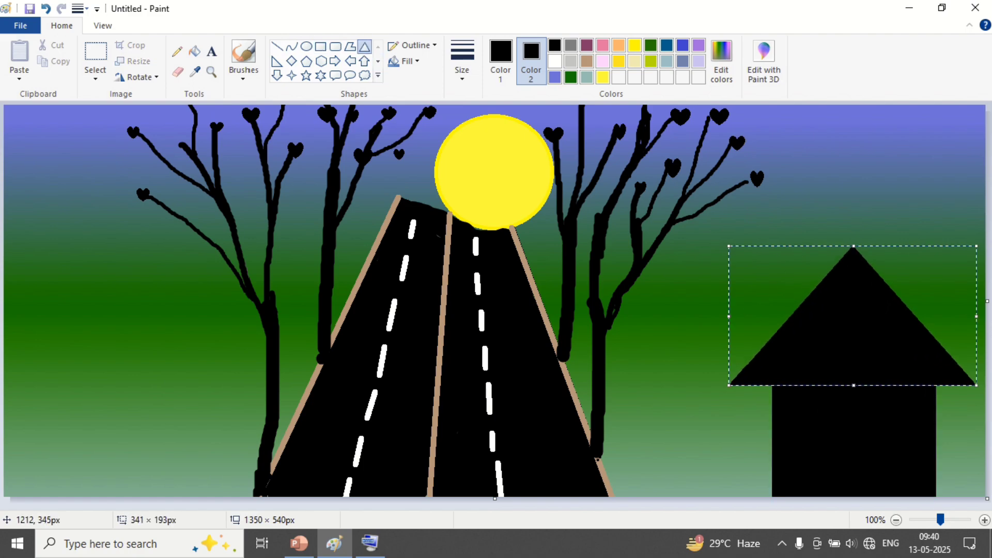
# Draw a lower black rectangle against the left wall of the large house, about 159 px wide and reaching the canvas bottom.
pyautogui.moveTo(674, 431)
pyautogui.mouseDown()
pyautogui.moveTo(765, 498)
pyautogui.moveTo(735, 484)
pyautogui.mouseUp()
pyautogui.hotkey('ctrl', 'z')
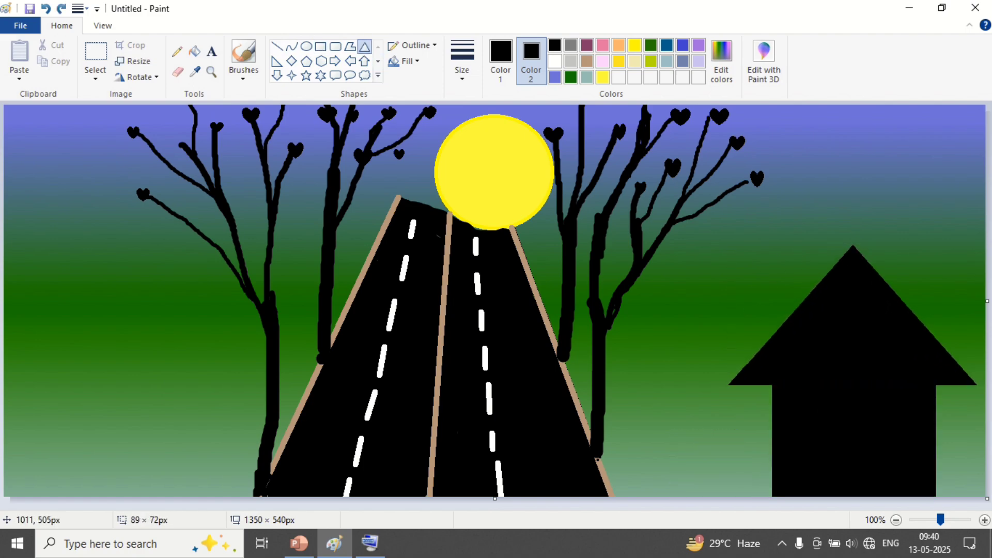
pyautogui.click(320, 46)
pyautogui.moveTo(668, 414)
pyautogui.mouseDown()
pyautogui.moveTo(747, 502)
pyautogui.moveTo(784, 515)
pyautogui.mouseUp()
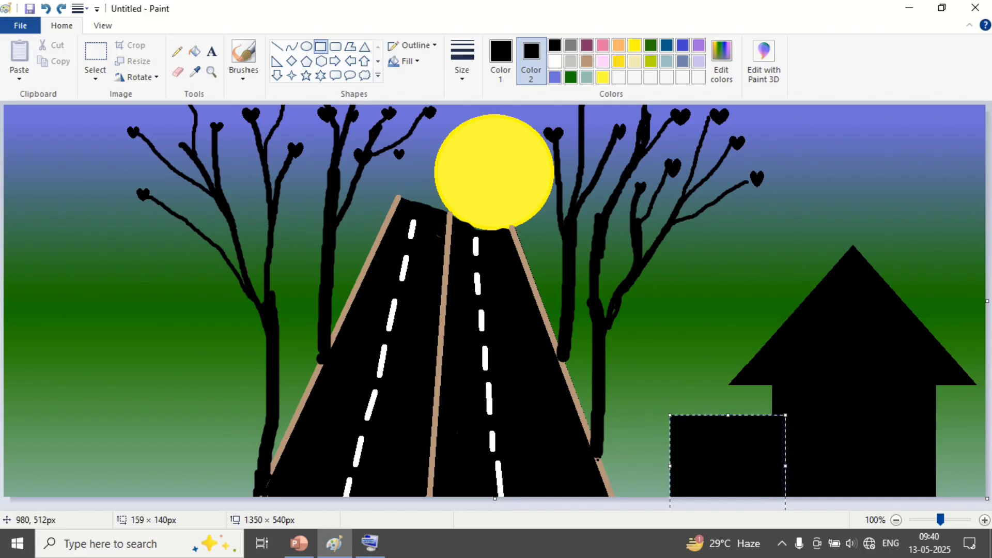
pyautogui.moveTo(722, 478); pyautogui.dragTo(721, 495)
pyautogui.click(685, 418)
# Add a black triangular roof over the small house body, overhanging its outer wall and meeting the large house.
pyautogui.click(365, 46)
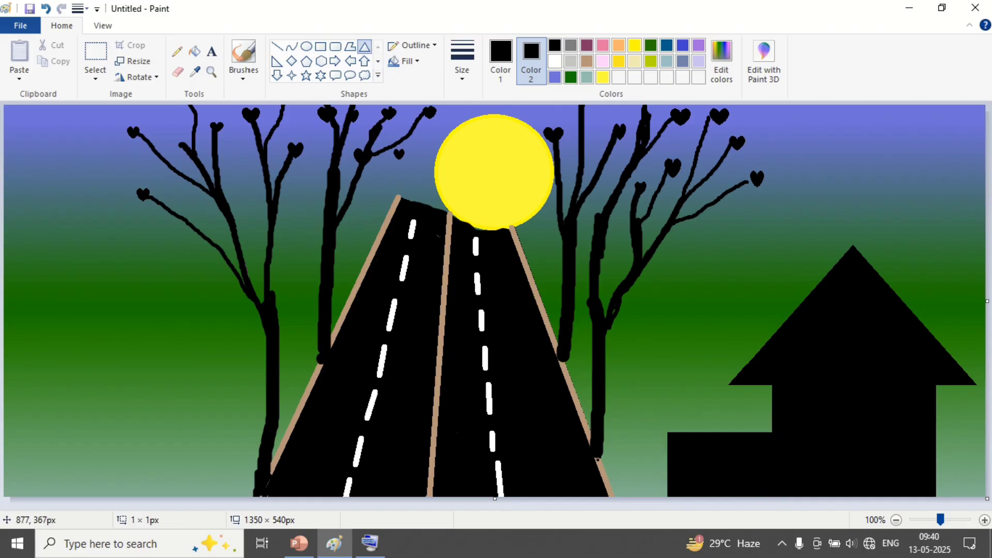
pyautogui.moveTo(642, 370); pyautogui.dragTo(823, 467)
pyautogui.moveTo(731, 456); pyautogui.dragTo(718, 444)
pyautogui.moveTo(629, 408); pyautogui.dragTo(654, 410)
pyautogui.moveTo(733, 423); pyautogui.dragTo(724, 427)
pyautogui.click(617, 335)
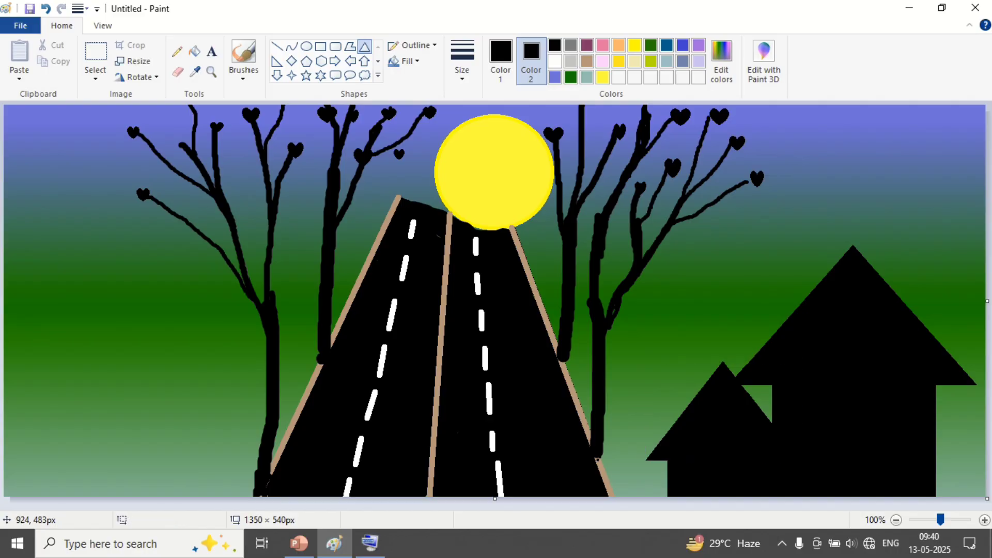
# Add two yellow rectangular windows, one above the other, to both the large and the small house.
pyautogui.click(320, 46)
pyautogui.click(635, 46)
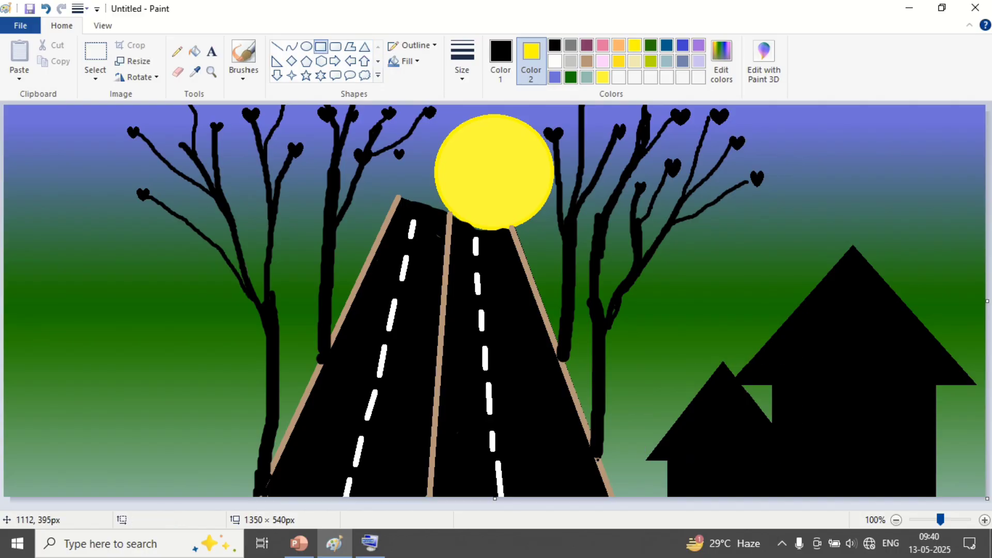
pyautogui.moveTo(812, 392); pyautogui.dragTo(865, 435)
pyautogui.moveTo(844, 421); pyautogui.dragTo(859, 421)
pyautogui.moveTo(841, 464)
pyautogui.mouseDown()
pyautogui.moveTo(882, 502)
pyautogui.moveTo(829, 482)
pyautogui.mouseUp()
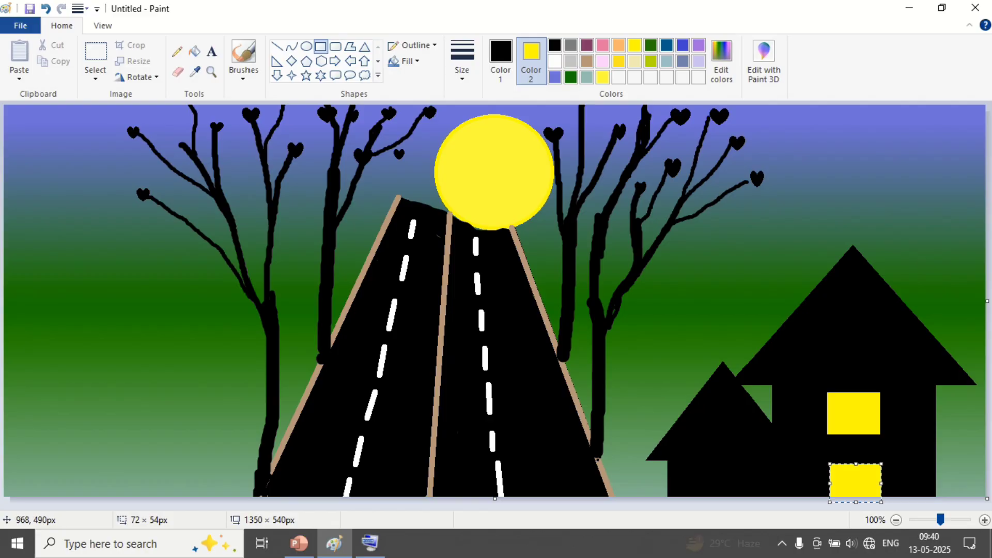
pyautogui.moveTo(707, 460)
pyautogui.mouseDown()
pyautogui.moveTo(746, 490)
pyautogui.moveTo(714, 497)
pyautogui.moveTo(748, 506)
pyautogui.moveTo(728, 498)
pyautogui.mouseUp()
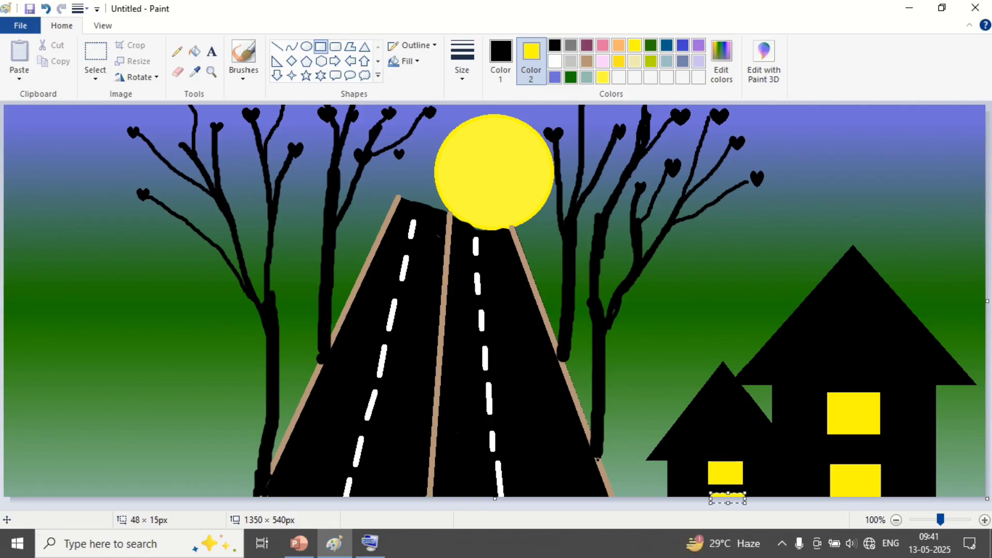
pyautogui.click(762, 485)
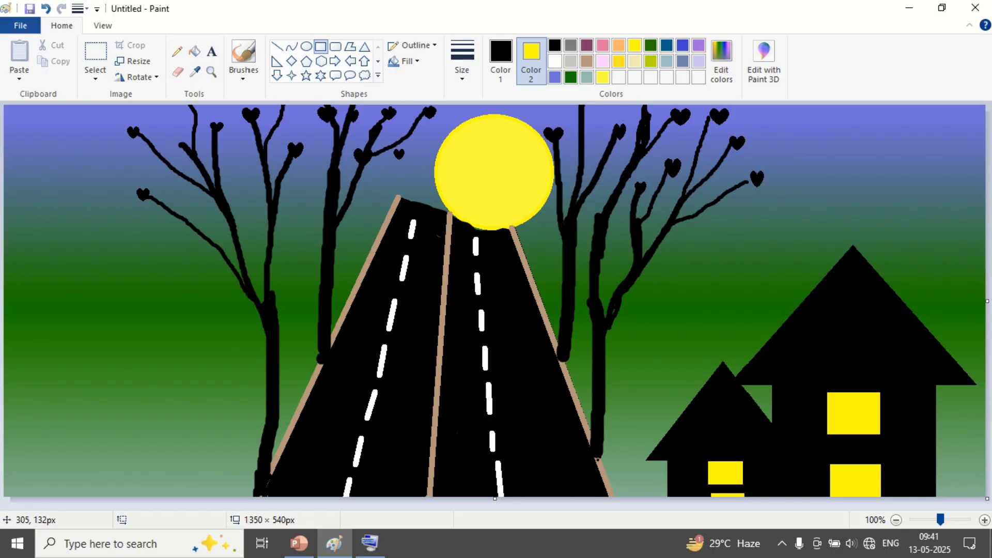
# Draw flocks of small black V-shaped birds with the Pencil in the sky at the far left and above the houses.
pyautogui.click(177, 51)
pyautogui.click(500, 57)
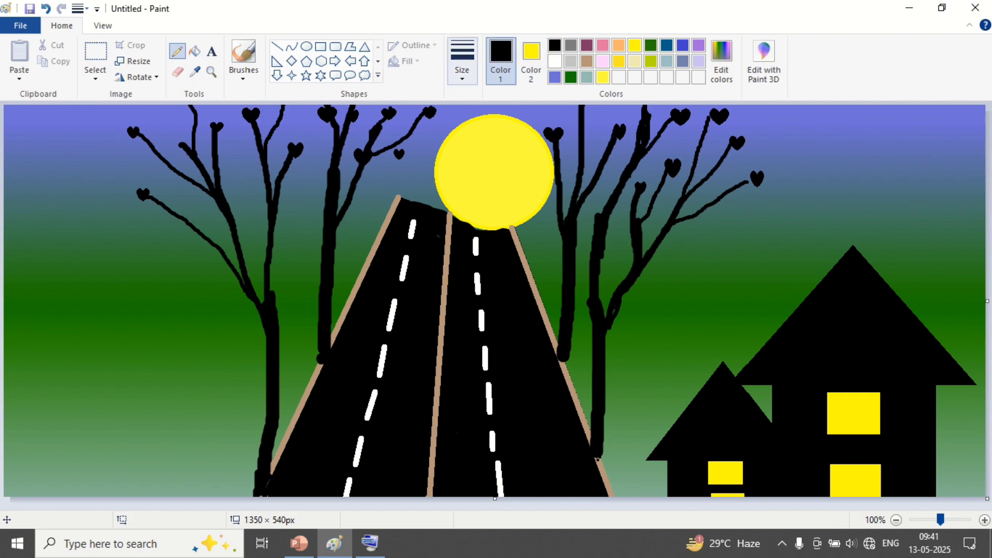
pyautogui.click(462, 62)
pyautogui.click(495, 158)
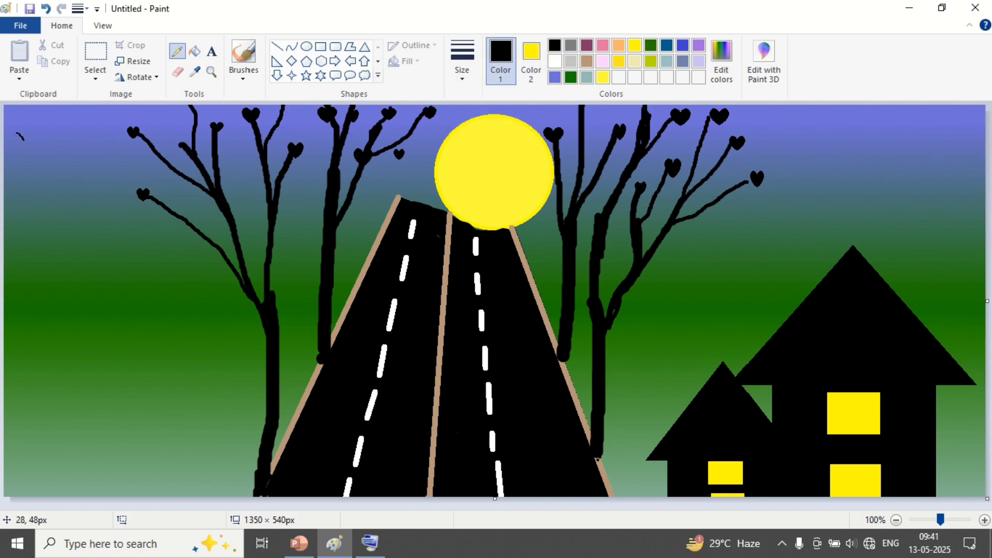
pyautogui.moveTo(70, 157)
pyautogui.mouseDown()
pyautogui.moveTo(94, 158)
pyautogui.moveTo(81, 139)
pyautogui.moveTo(54, 131)
pyautogui.moveTo(90, 122)
pyautogui.mouseUp()
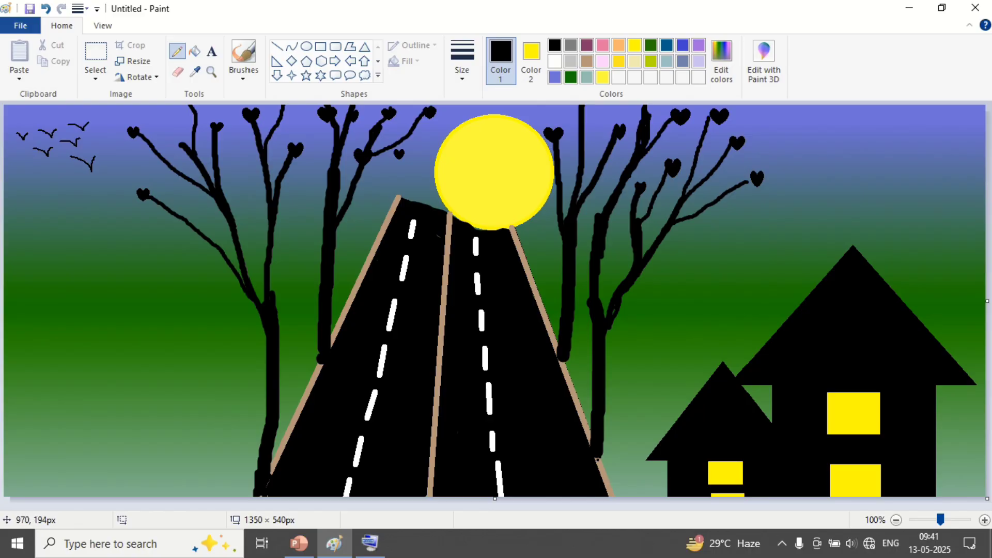
pyautogui.moveTo(855, 165); pyautogui.dragTo(865, 159)
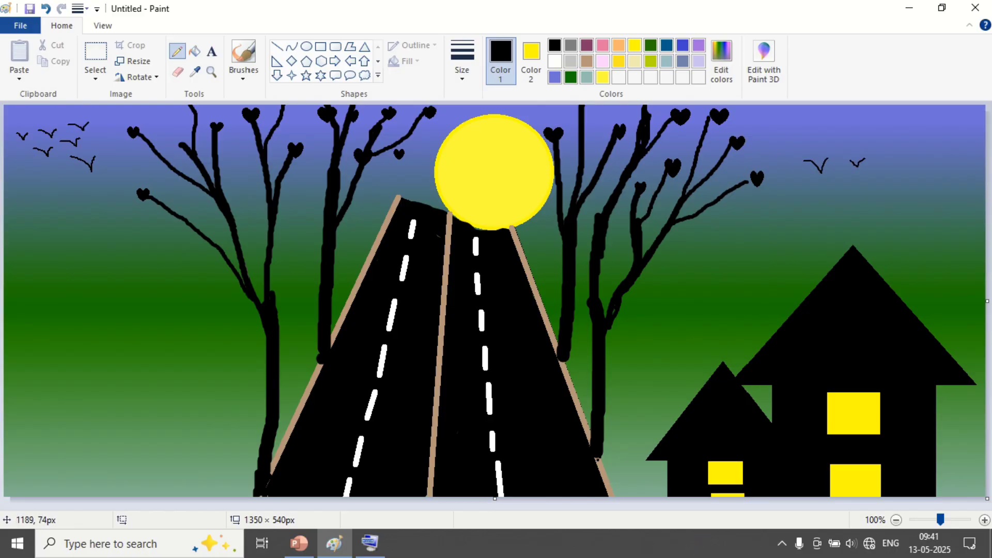
pyautogui.moveTo(779, 141); pyautogui.dragTo(829, 137)
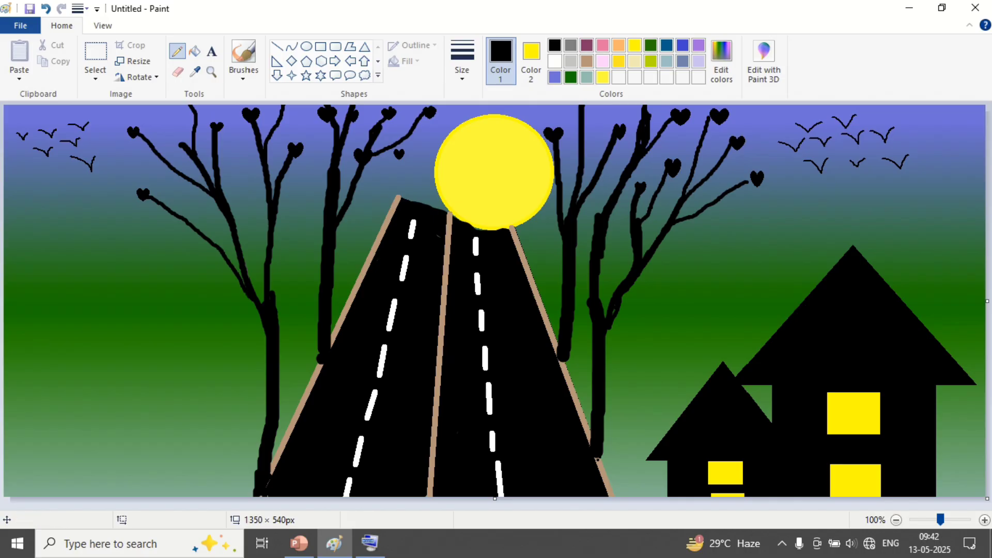
# Draw a black lamp post near the scene's lower left edge as a 16 × 198 px filled rectangle reaching the canvas bottom.
pyautogui.click(321, 47)
pyautogui.moveTo(57, 365); pyautogui.dragTo(68, 508)
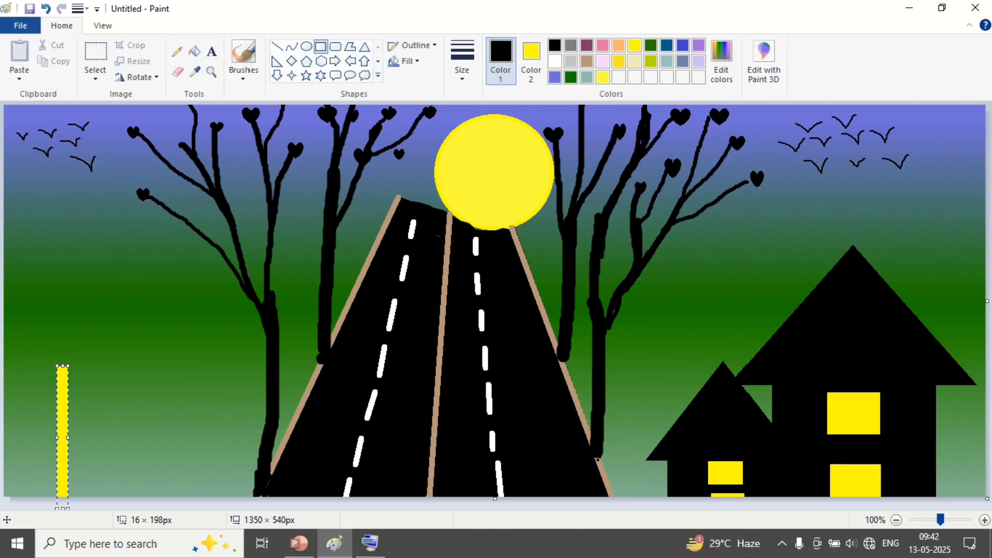
pyautogui.click(531, 61)
pyautogui.click(555, 46)
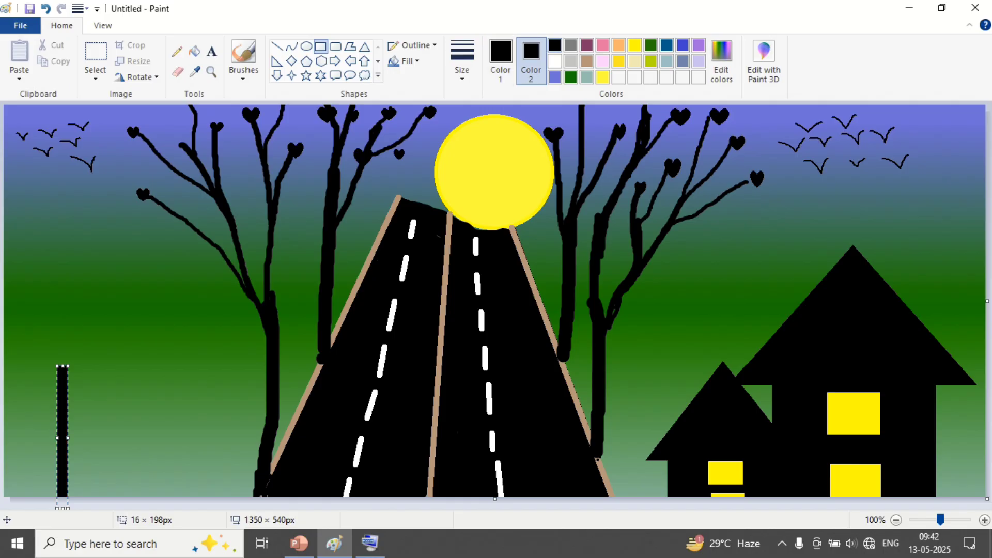
pyautogui.click(162, 313)
# Cap the lamp post with a small black rounded rectangle slightly wider than the post.
pyautogui.click(335, 46)
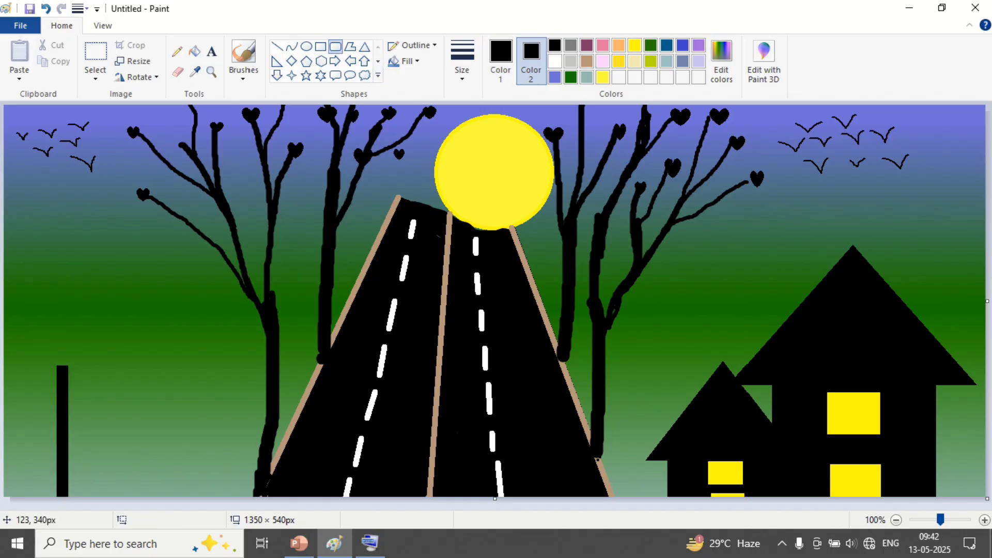
pyautogui.moveTo(52, 361); pyautogui.dragTo(73, 380)
pyautogui.click(303, 198)
# Draw a white-filled oval lamp globe with a black outline, about 62 × 68 px, on top of the lamp post.
pyautogui.click(306, 47)
pyautogui.click(555, 61)
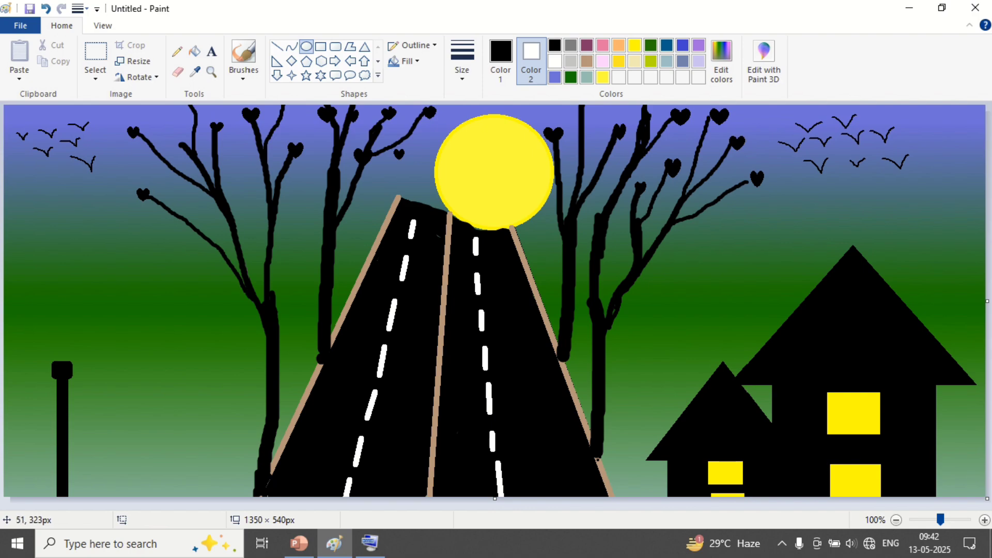
pyautogui.moveTo(42, 330)
pyautogui.mouseDown()
pyautogui.moveTo(85, 379)
pyautogui.moveTo(70, 359)
pyautogui.mouseUp()
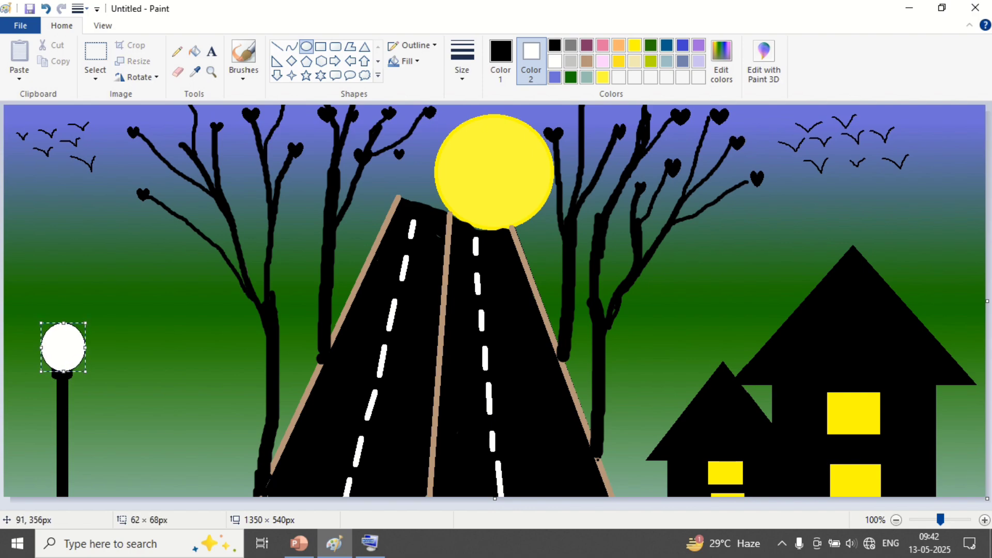
pyautogui.click(188, 444)
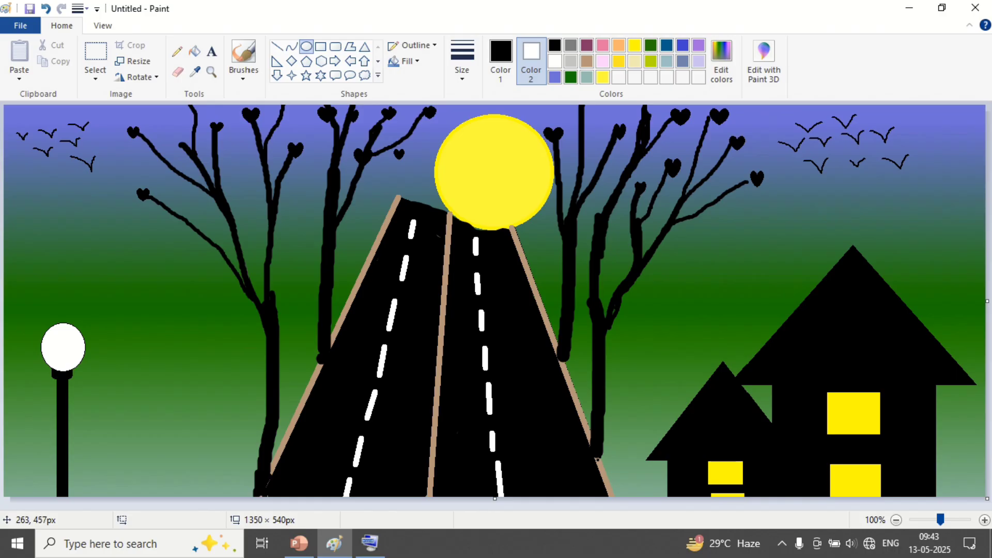
pyautogui.click(443, 29)
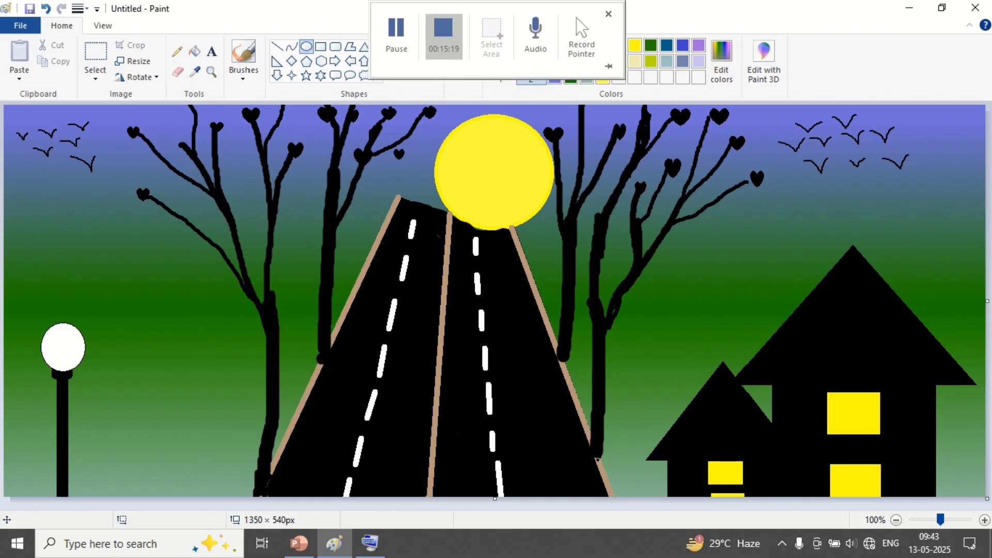